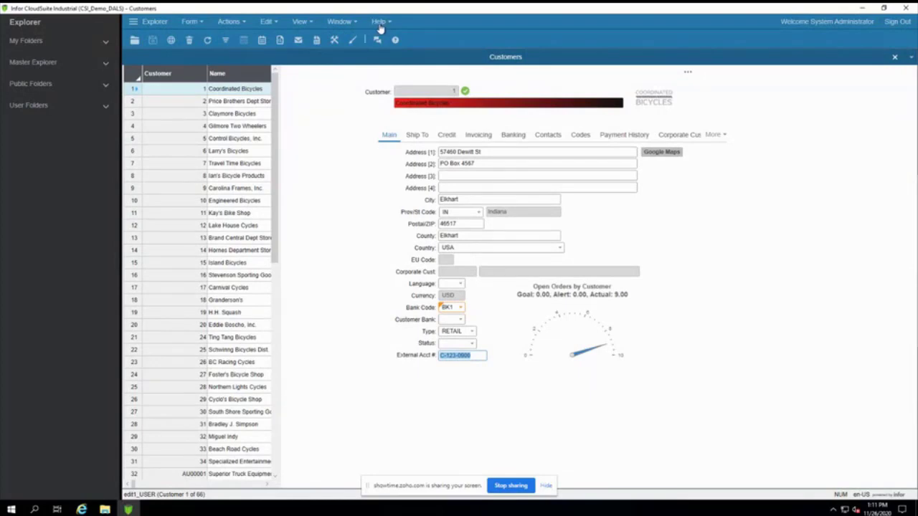
left_click(380, 23)
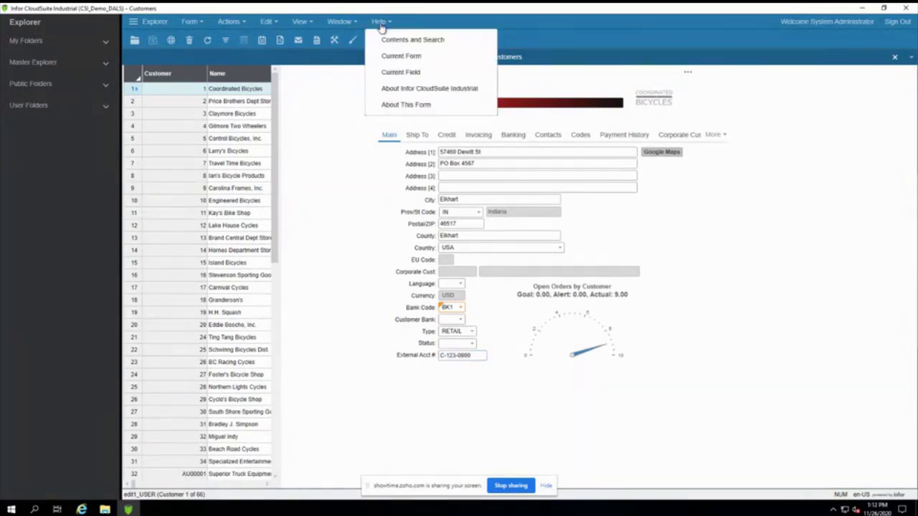
left_click(406, 107)
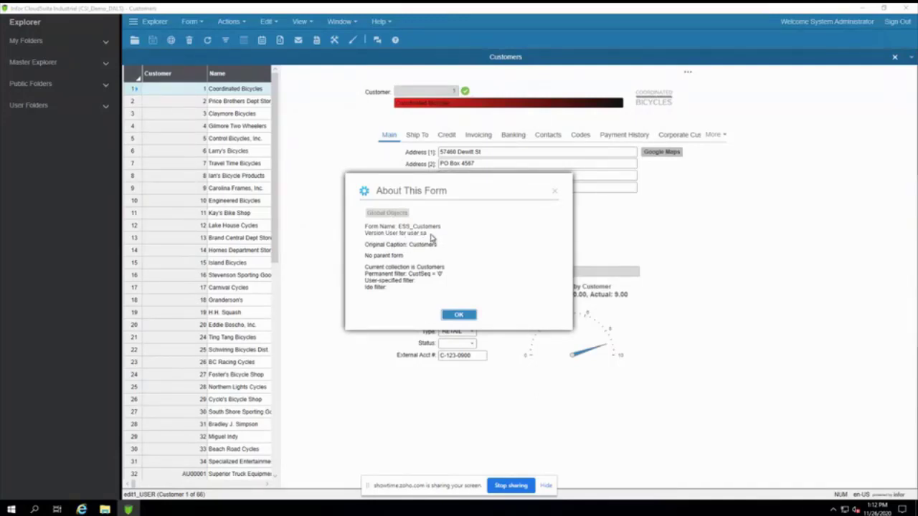
left_click(460, 316)
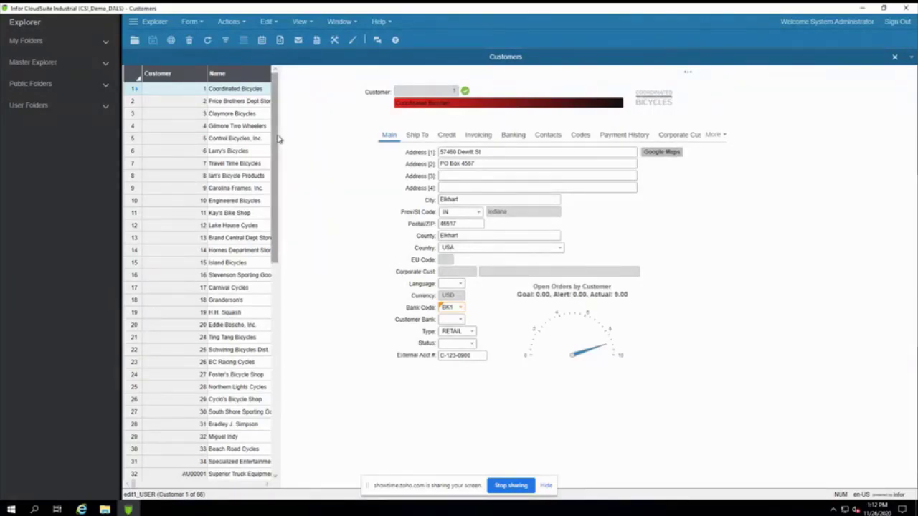
left_click(353, 42)
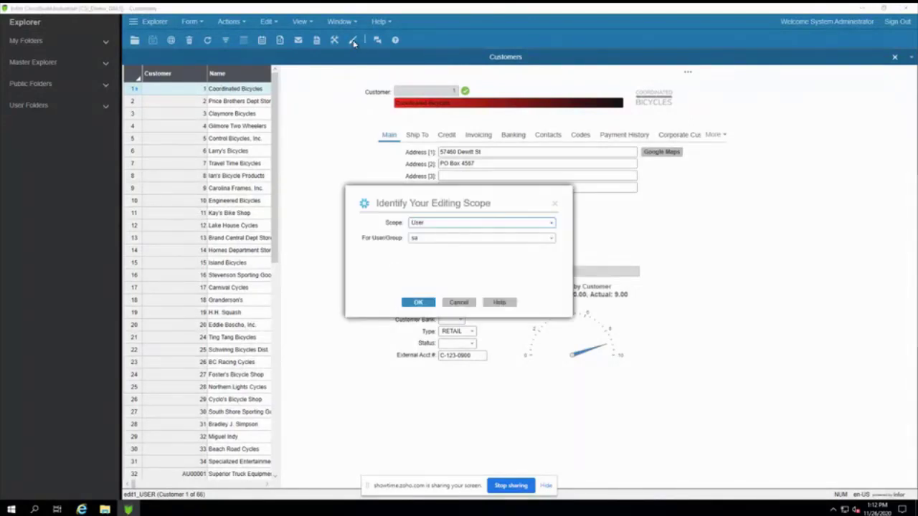
Step: Enter design mode on the Customers form, keeping the editing scope at User
left_click(552, 223)
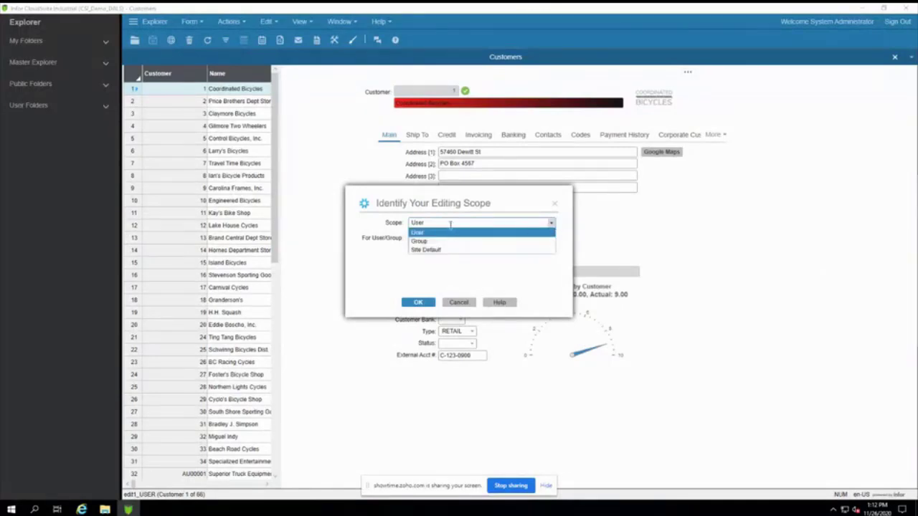
left_click(552, 225)
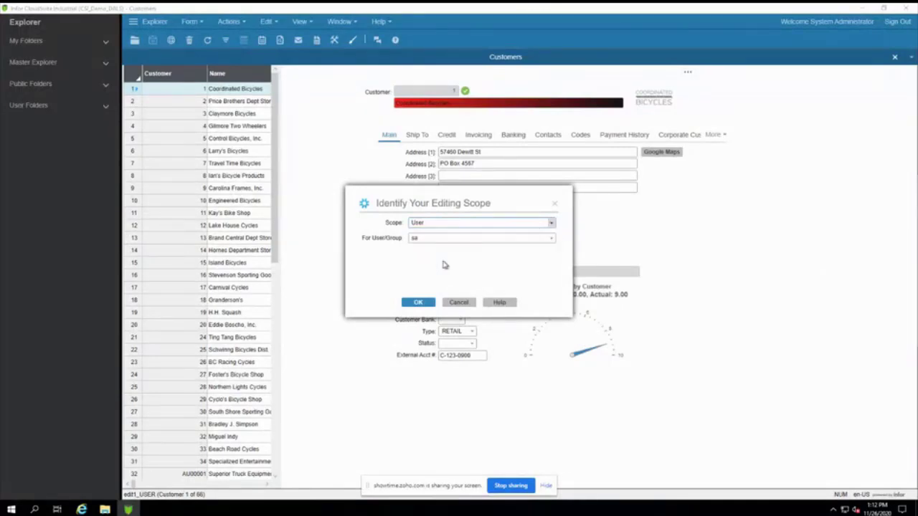
left_click(421, 302)
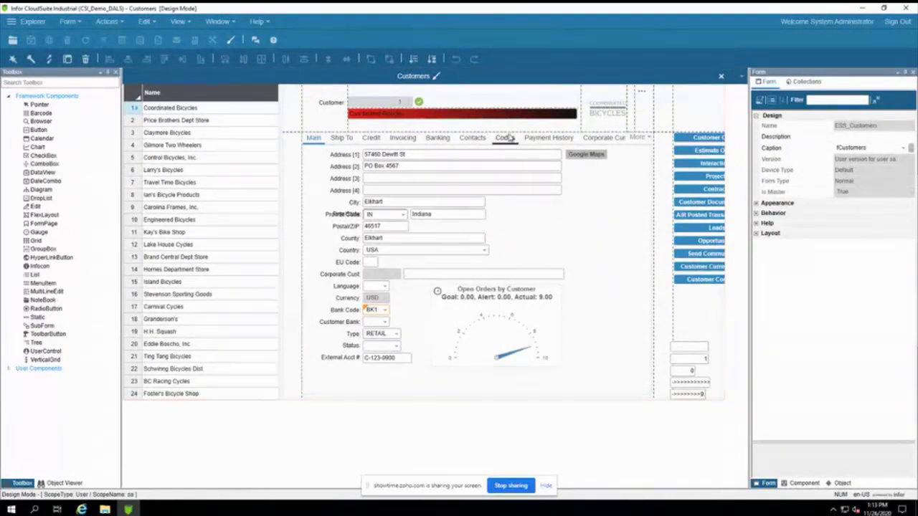
Step: Check the name bar's Gradient background colour settings, then select the External Acct field
left_click(422, 118)
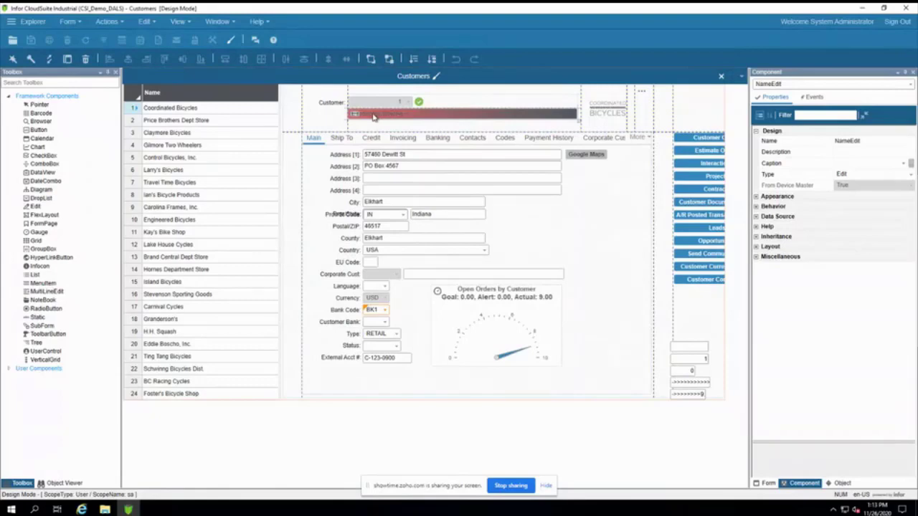
left_click(756, 197)
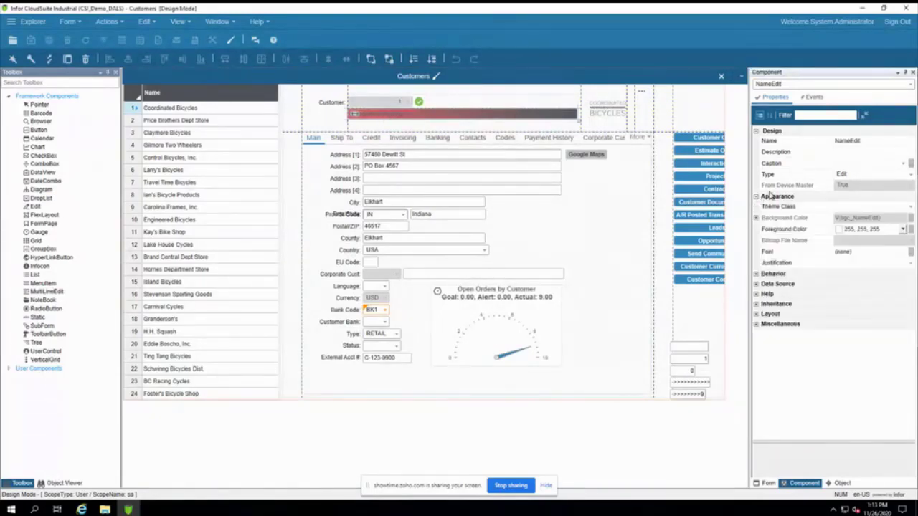
left_click(757, 218)
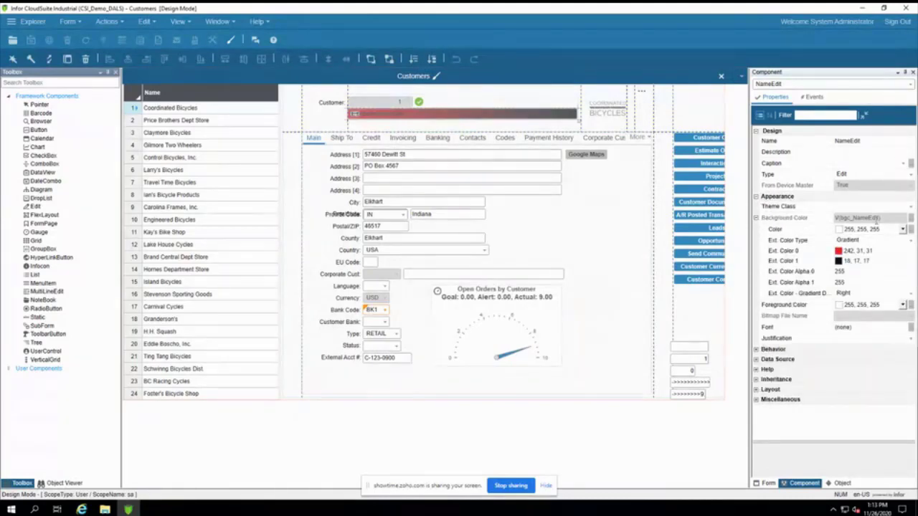
left_click(909, 243)
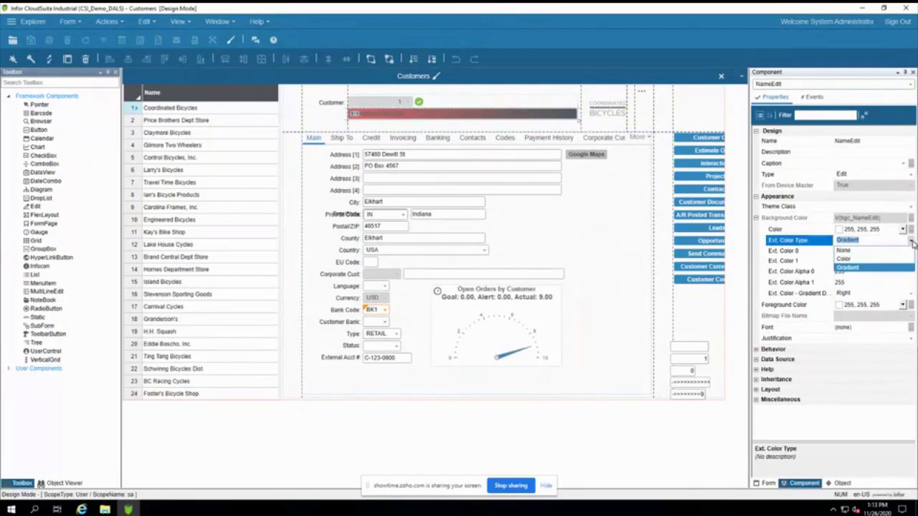
left_click(910, 243)
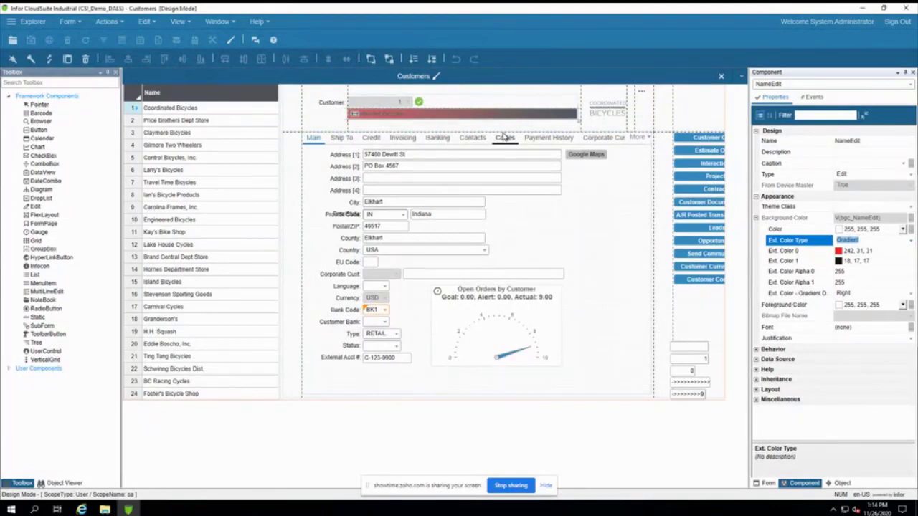
left_click(391, 360)
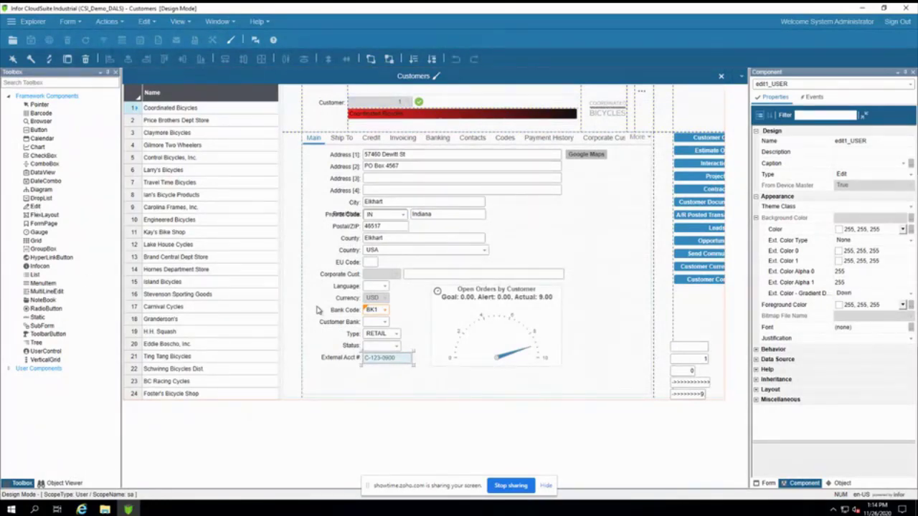
Step: Select the External Acct # label and view its caption text
left_click(340, 360)
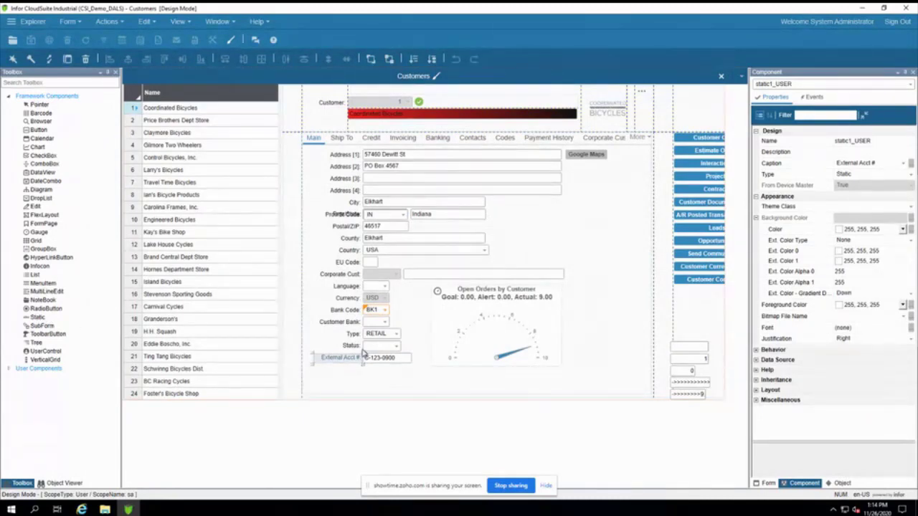
left_click(864, 163)
left_click(862, 164)
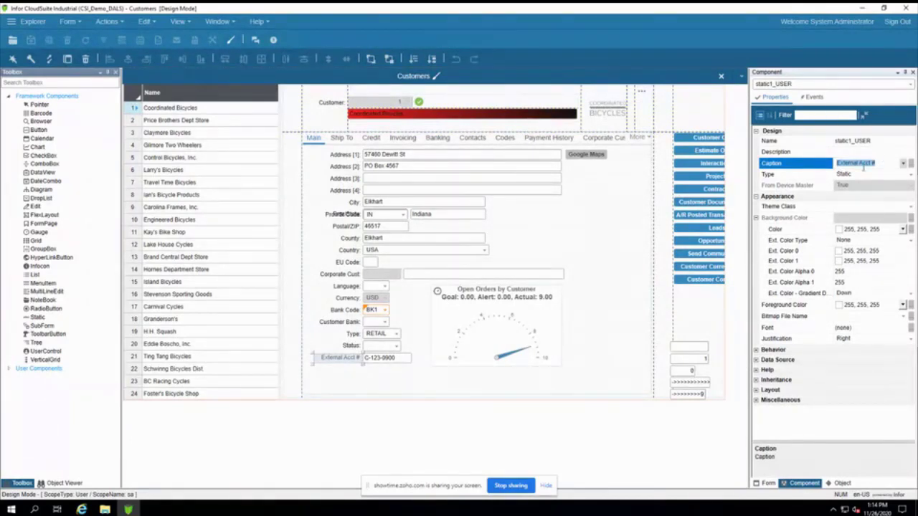
Step: Inspect the External Acct field's Data Source binding unchanged, then select the Google Maps button
left_click(388, 359)
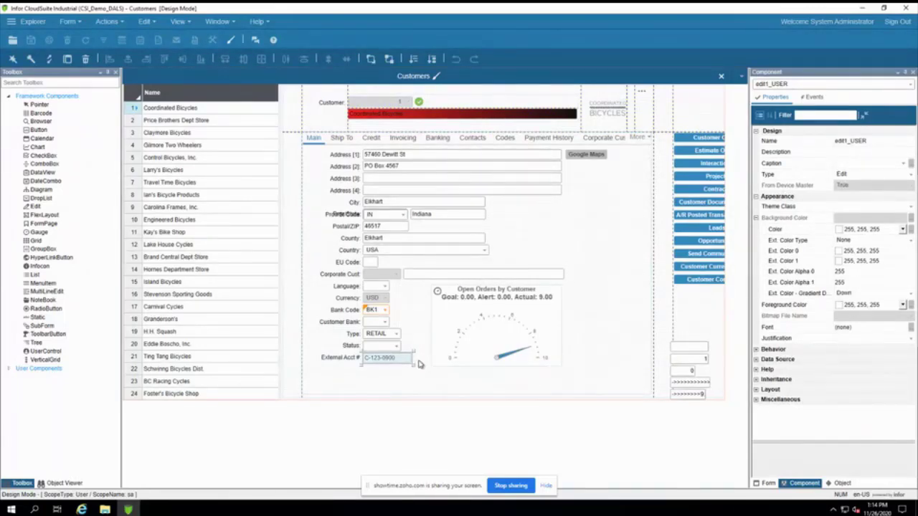
left_click(756, 360)
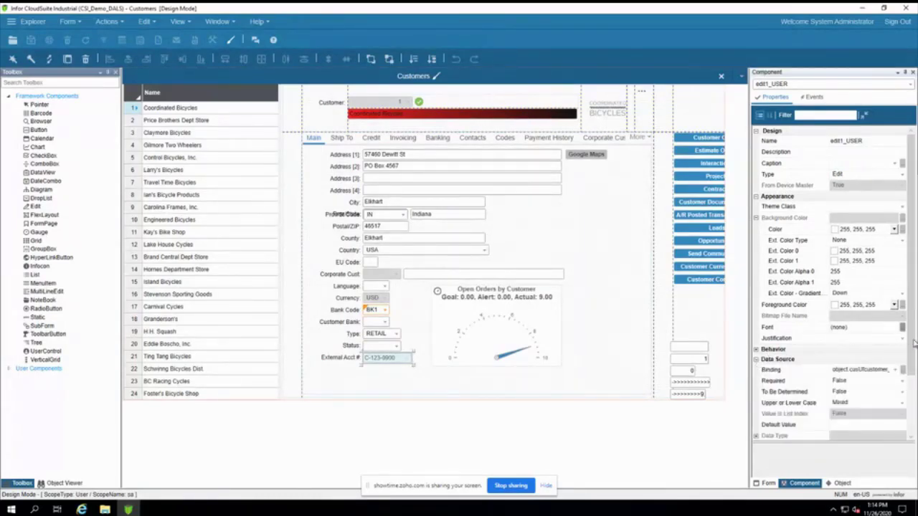
left_click_drag(912, 349, 909, 362)
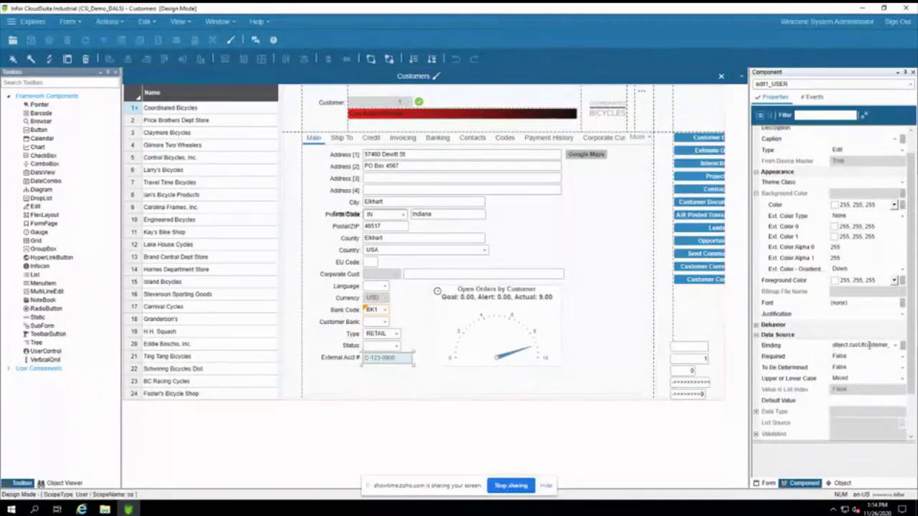
left_click(896, 345)
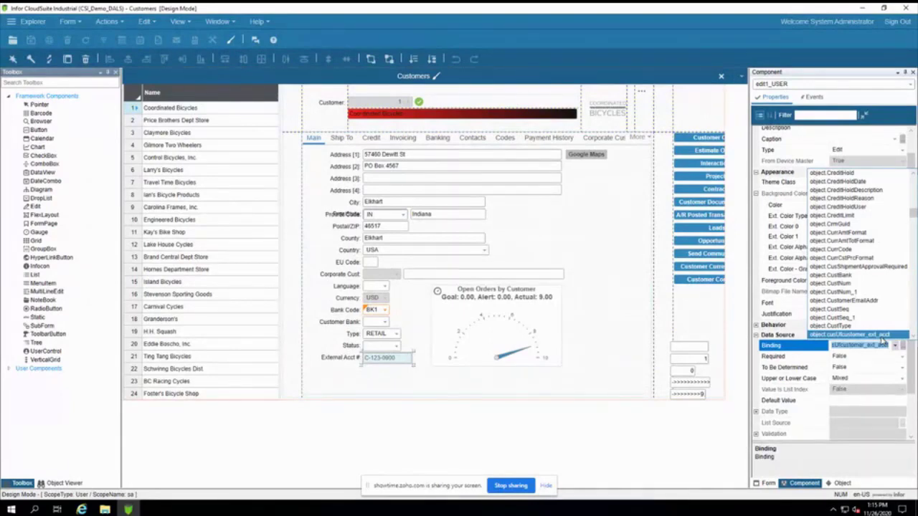
left_click(883, 345)
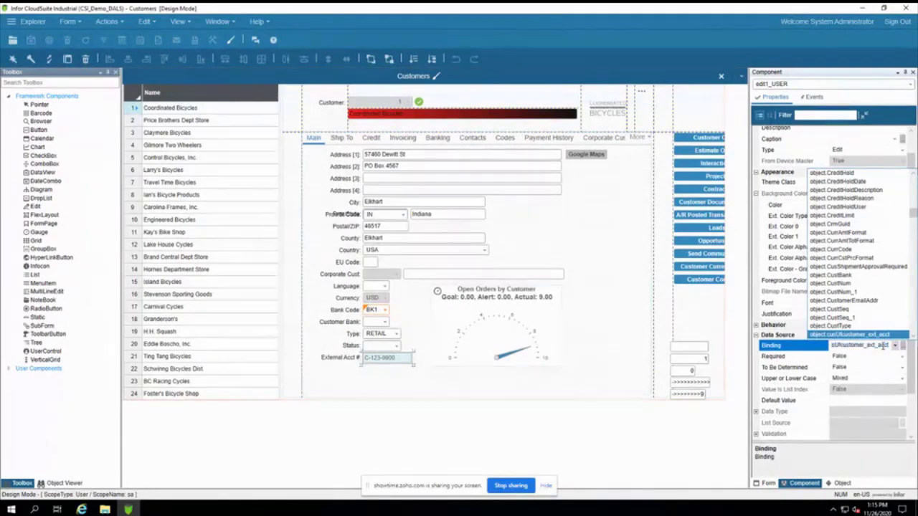
left_click(461, 390)
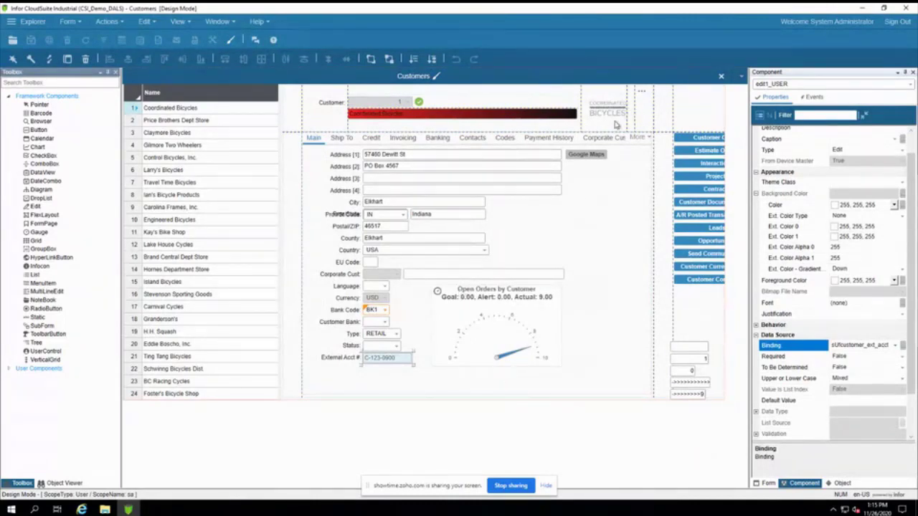
left_click(595, 154)
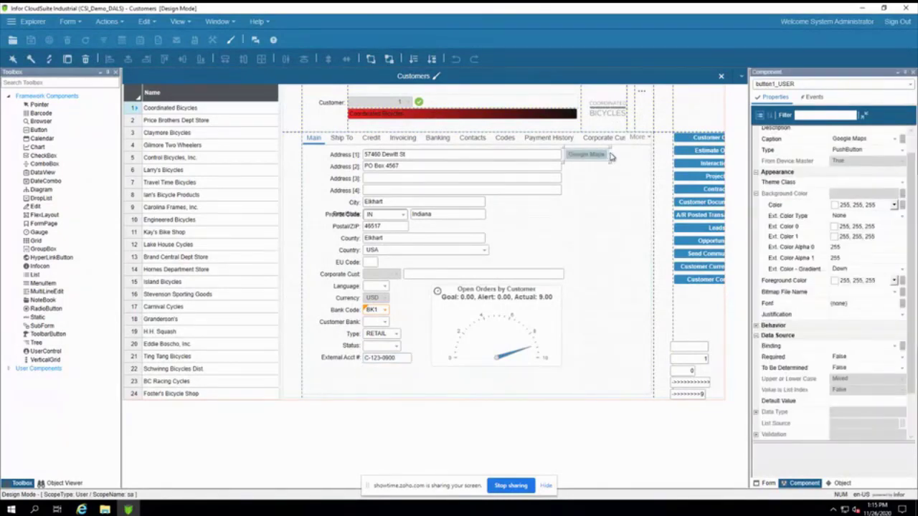
Step: Bring up the event handlers for the Google Maps button's Primary event
left_click(817, 96)
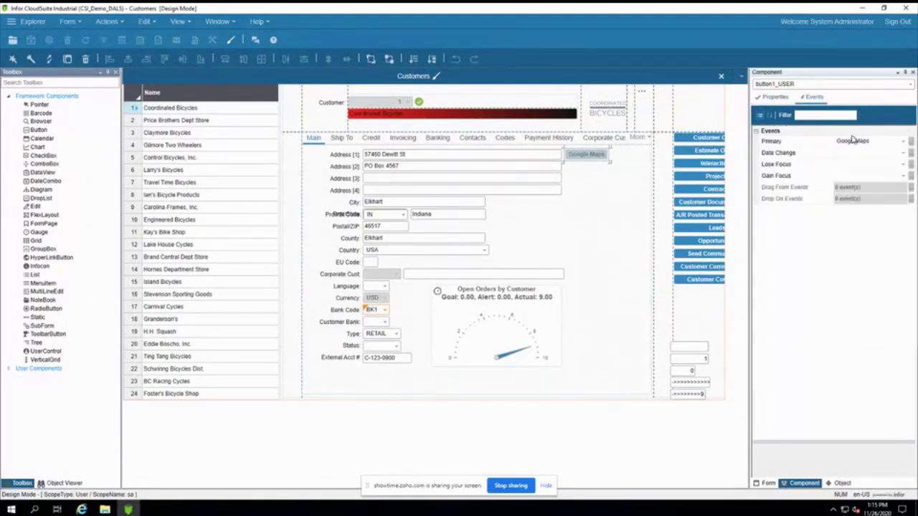
left_click(910, 142)
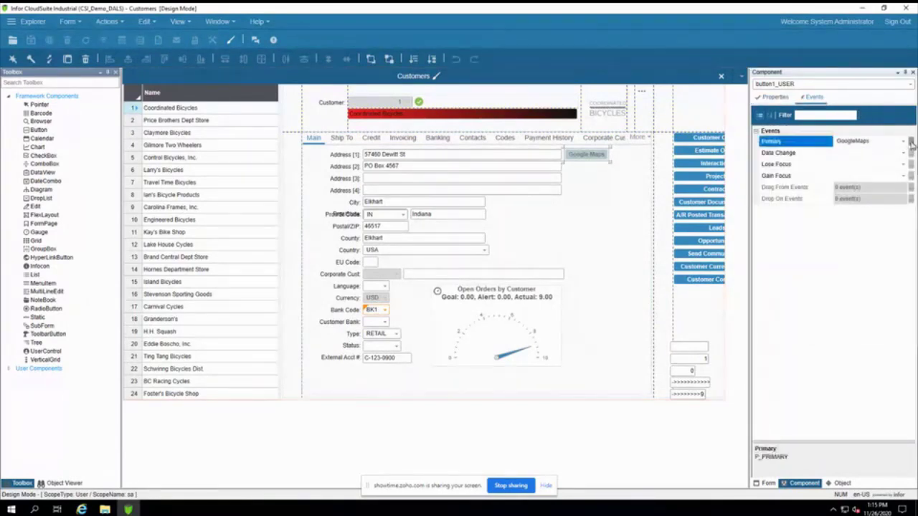
left_click(911, 143)
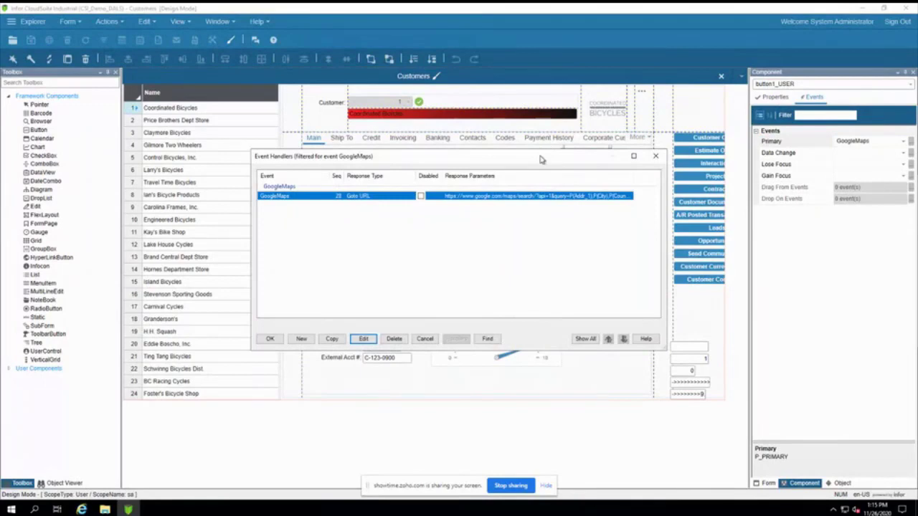
left_click_drag(541, 159, 548, 189)
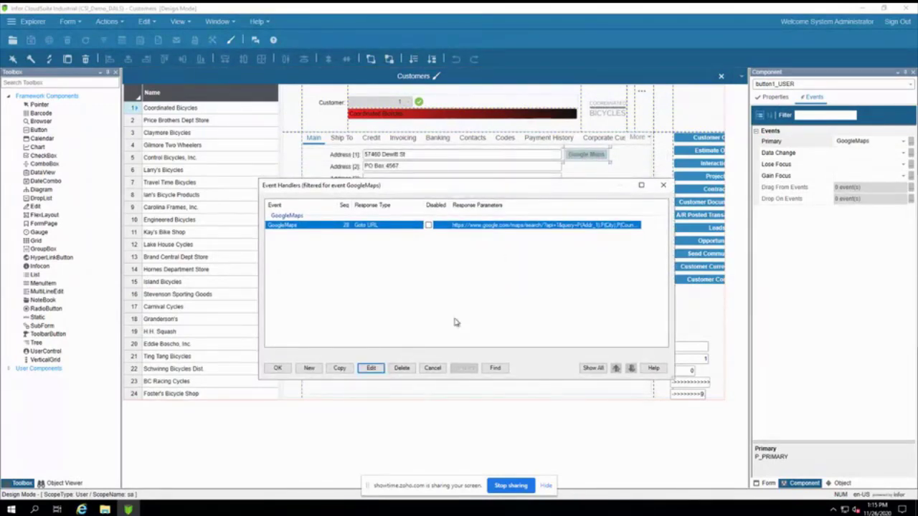
Step: Review the GoogleMaps handler URL query P(Addr_1),P(City),P(Country), then return to the handler list
left_click(372, 368)
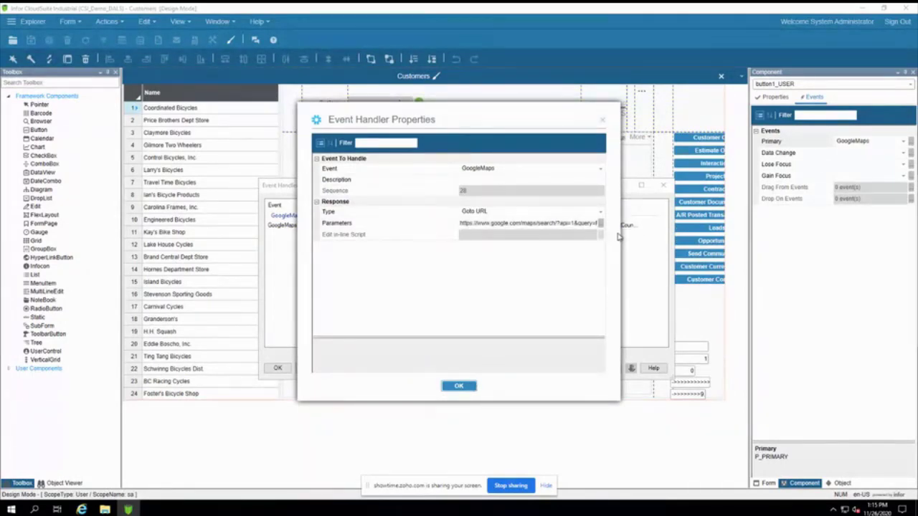
left_click_drag(622, 234, 746, 235)
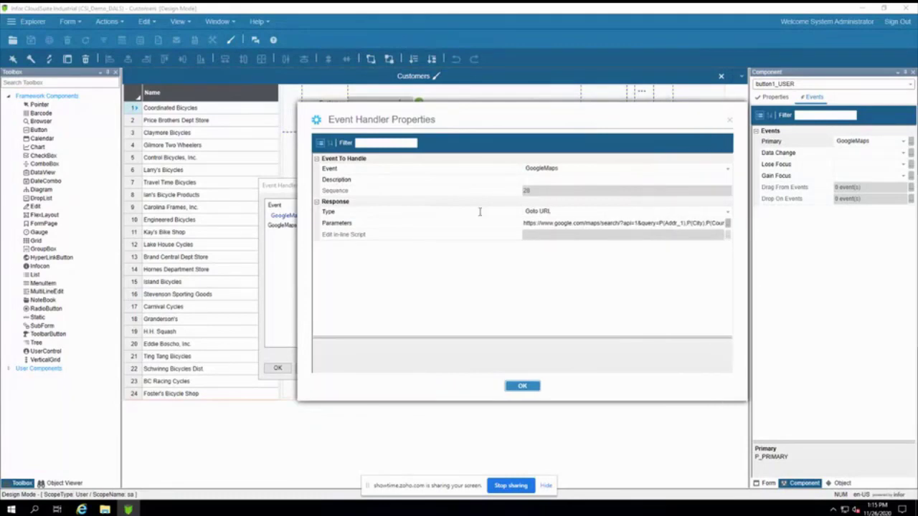
left_click_drag(298, 245, 189, 248)
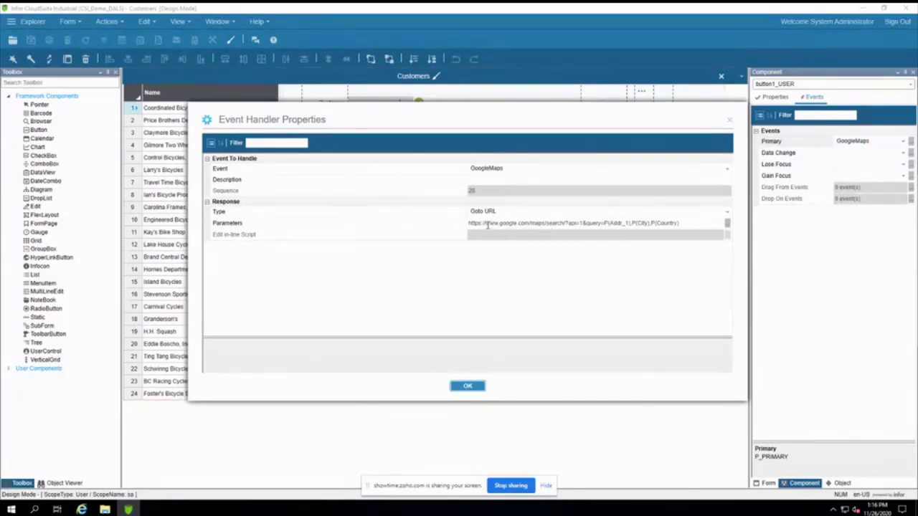
left_click(608, 223)
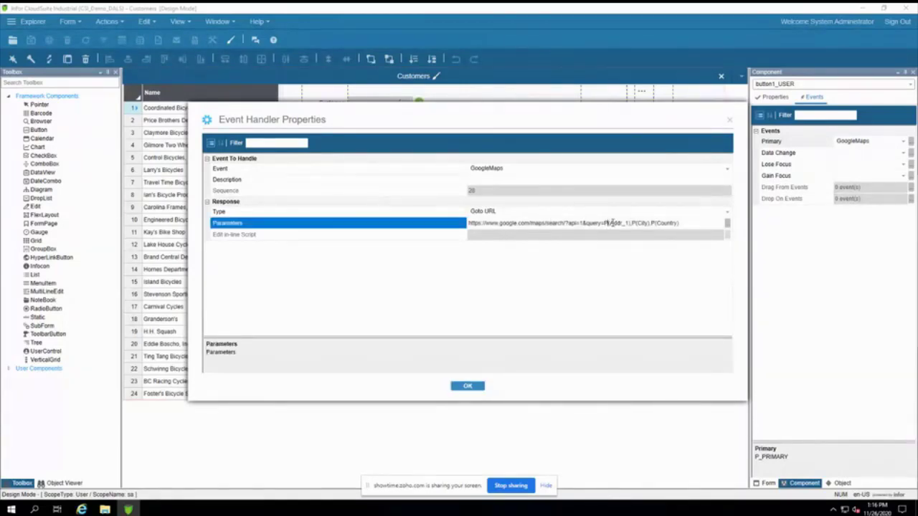
left_click_drag(608, 223, 629, 223)
left_click(606, 223)
left_click_drag(606, 223, 697, 222)
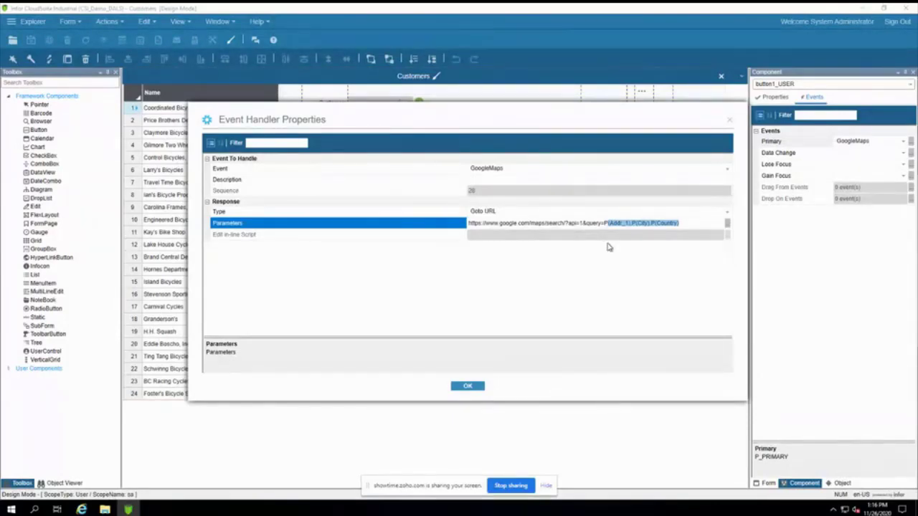
left_click(477, 384)
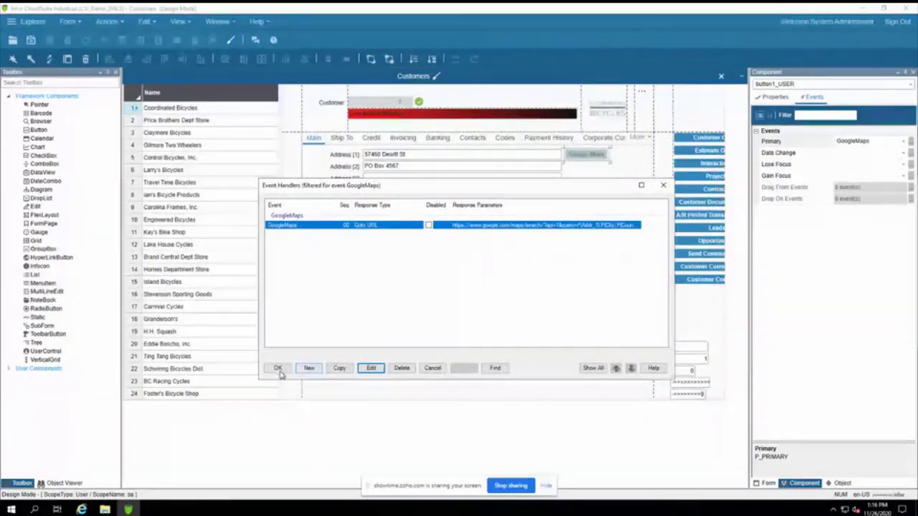
Step: Exit design mode, select Price Brothers Dept Store, and show its address in Google Maps
left_click(663, 185)
key("ctrl+e")
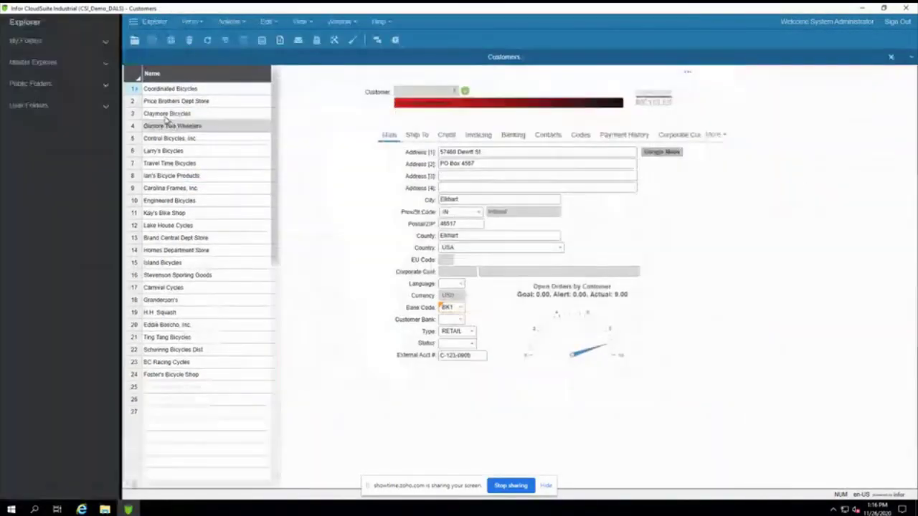
left_click(156, 101)
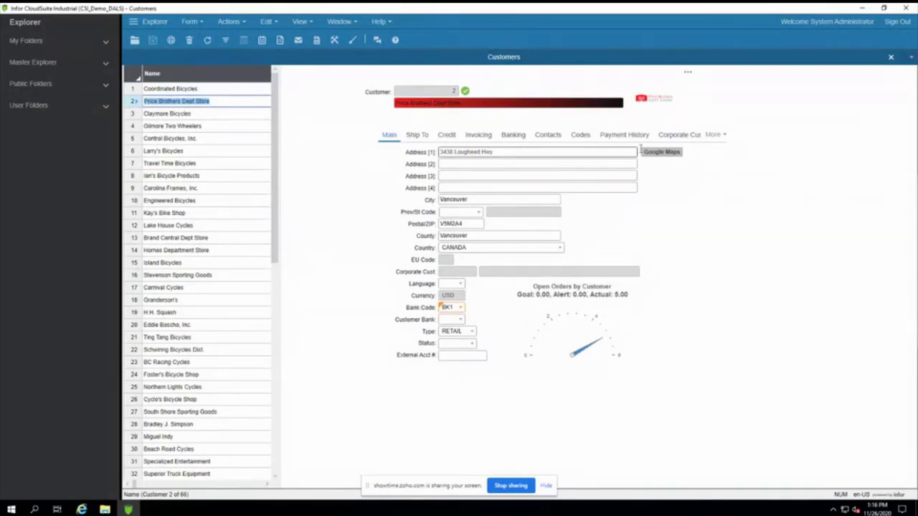
left_click(656, 152)
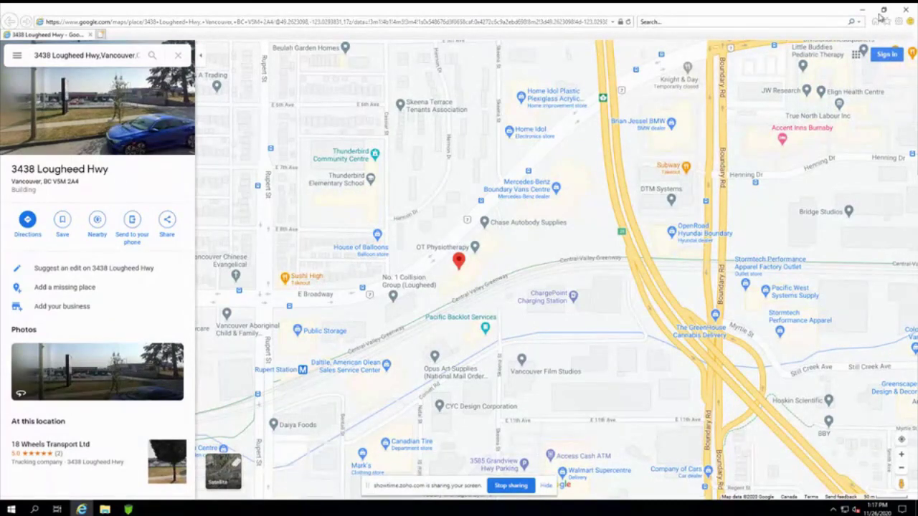
left_click(905, 12)
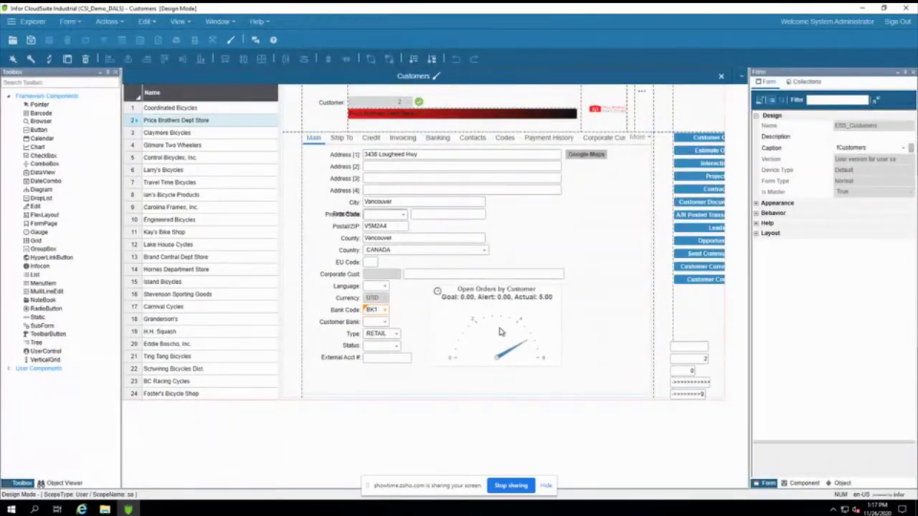
Step: Select the Open Orders by Customer gauge and open its Binding settings from Properties
left_click(500, 332)
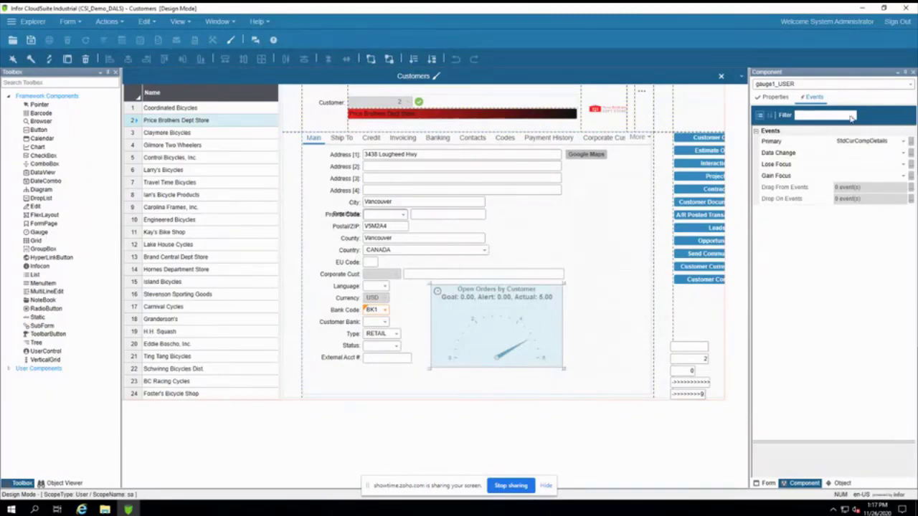
left_click(769, 98)
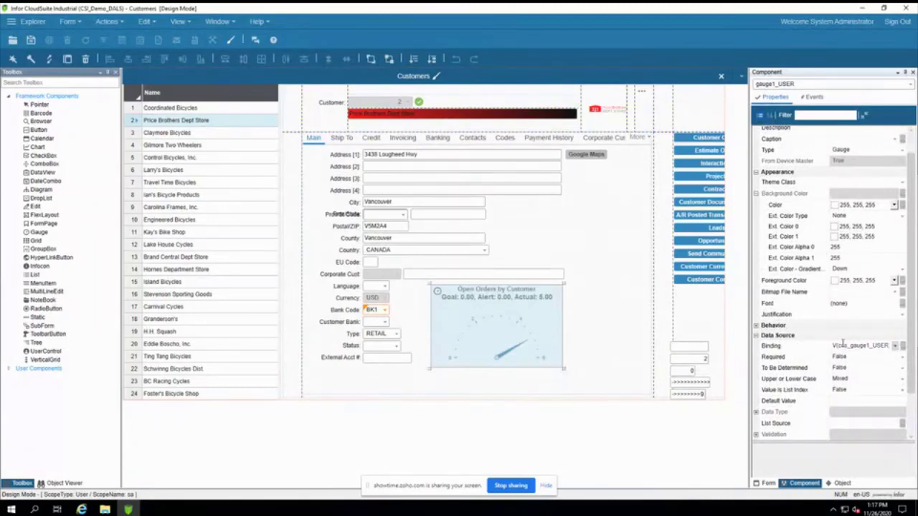
left_click(904, 347)
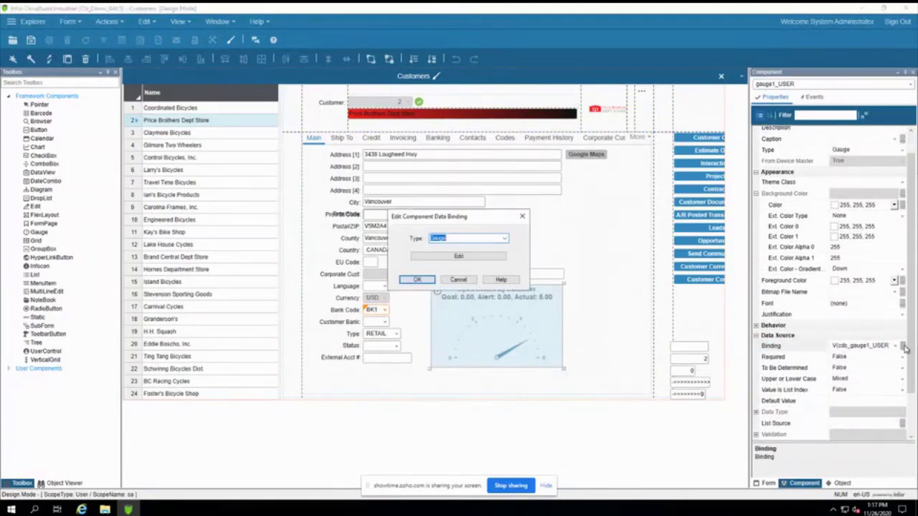
Step: Review the gauge's critical number 127 and customer filter, cancel both dialogs, and exit design mode
left_click(457, 257)
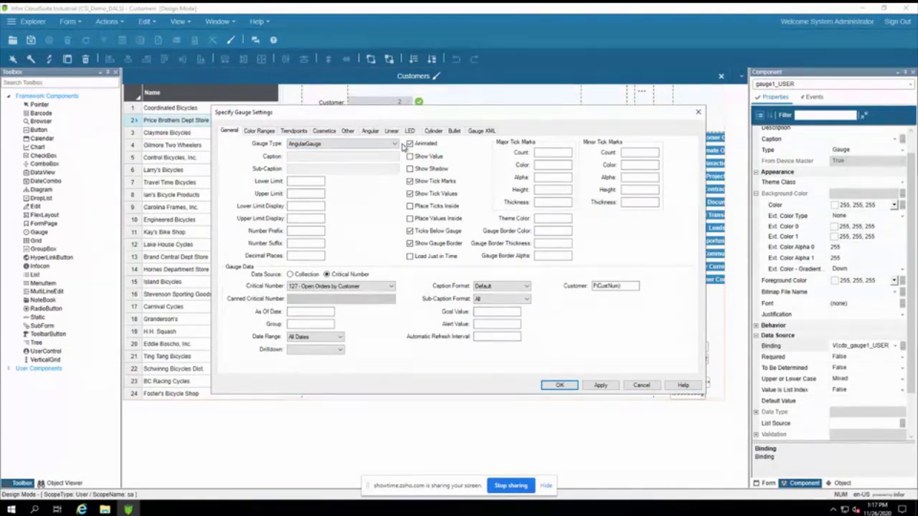
left_click(387, 287)
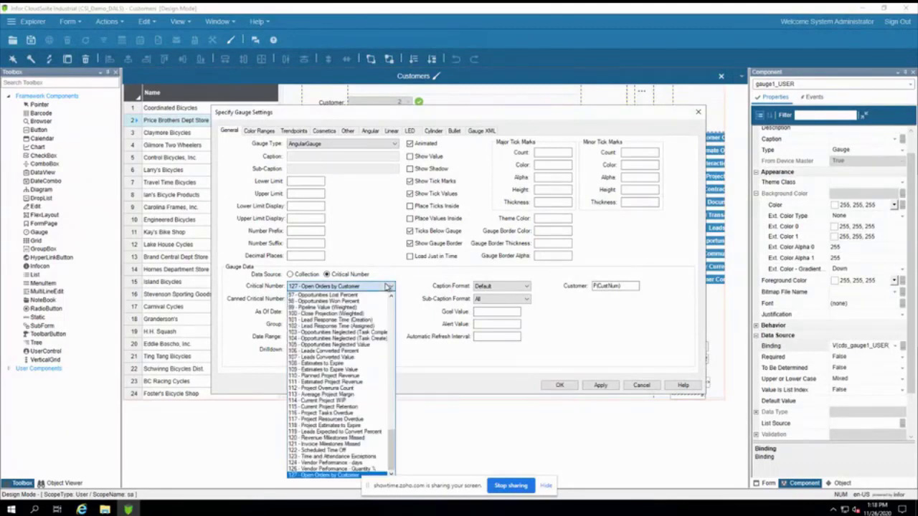
left_click(343, 475)
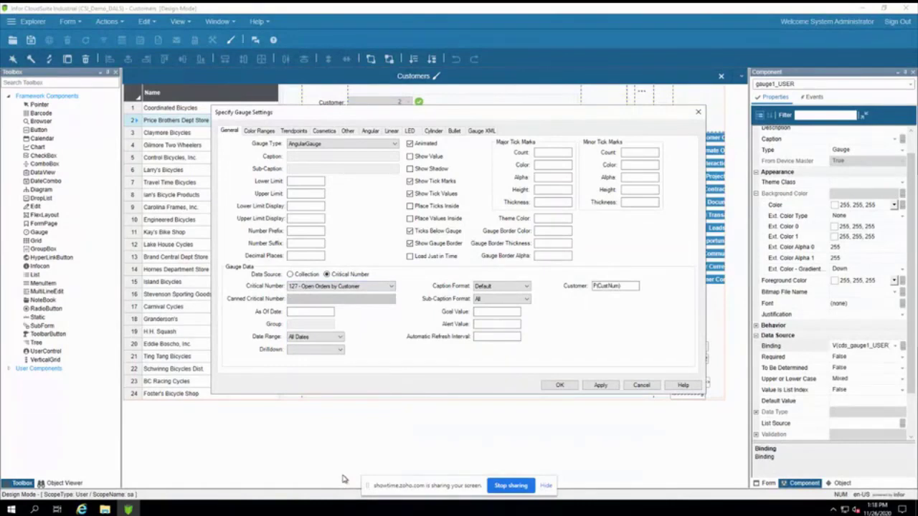
left_click(630, 286)
type(")")
left_click(641, 385)
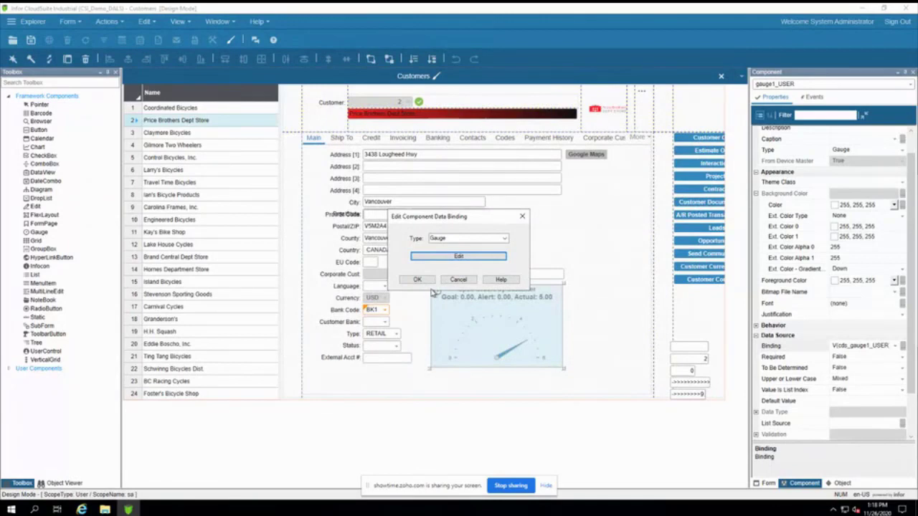
left_click(456, 280)
key("ctrl+e")
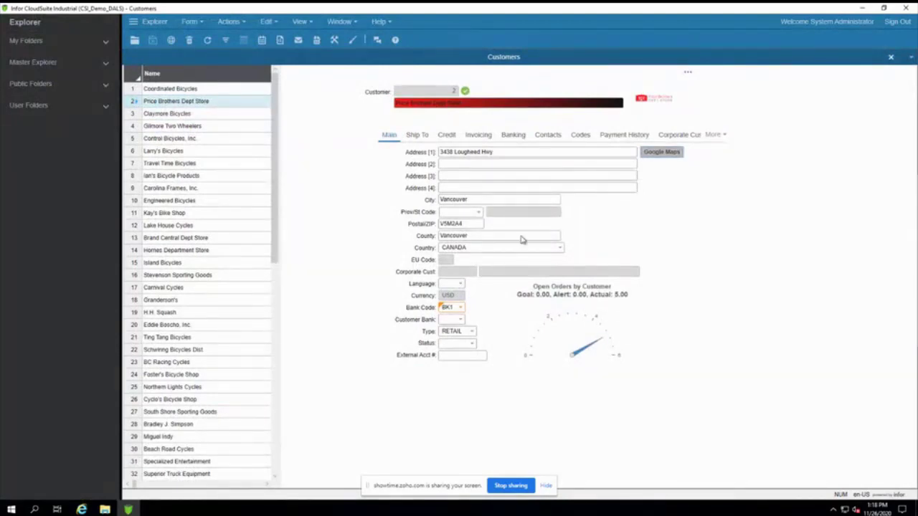
Step: Select Coordinated Bicycles, reveal its action buttons column, and switch back to design mode
left_click(157, 89)
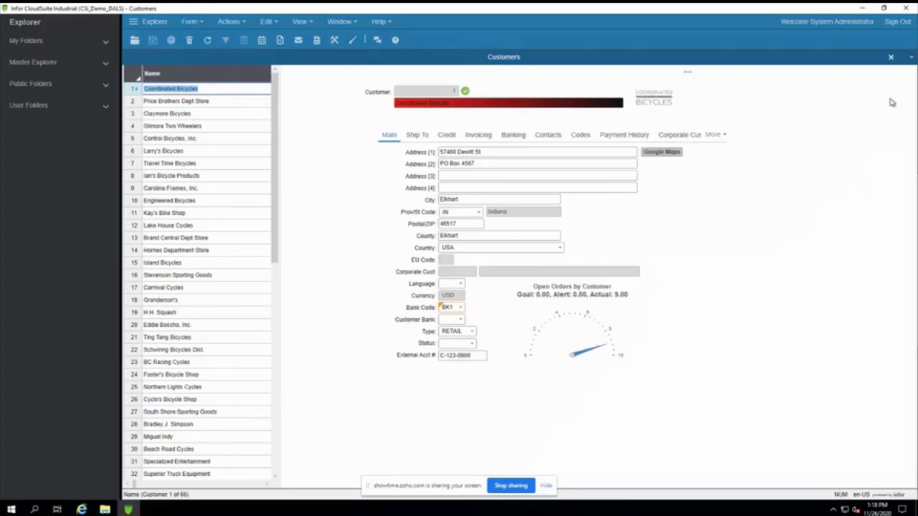
left_click(690, 74)
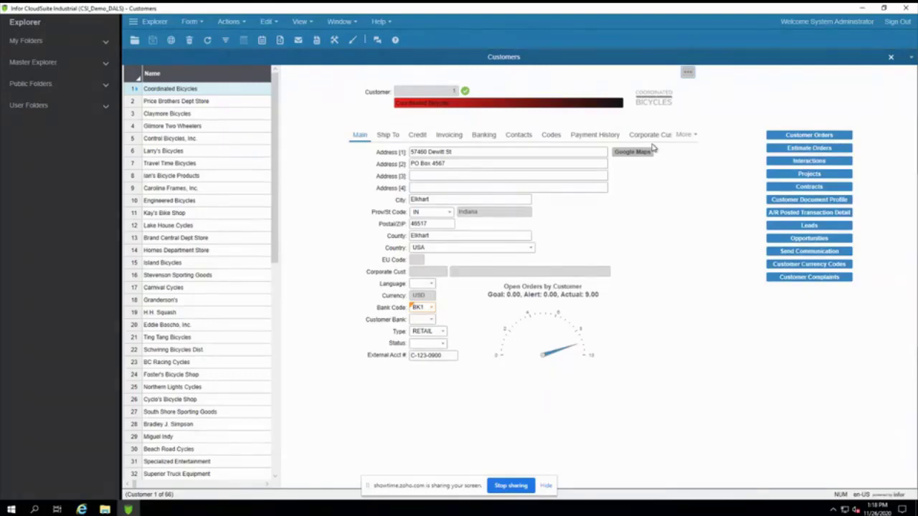
key("ctrl+e")
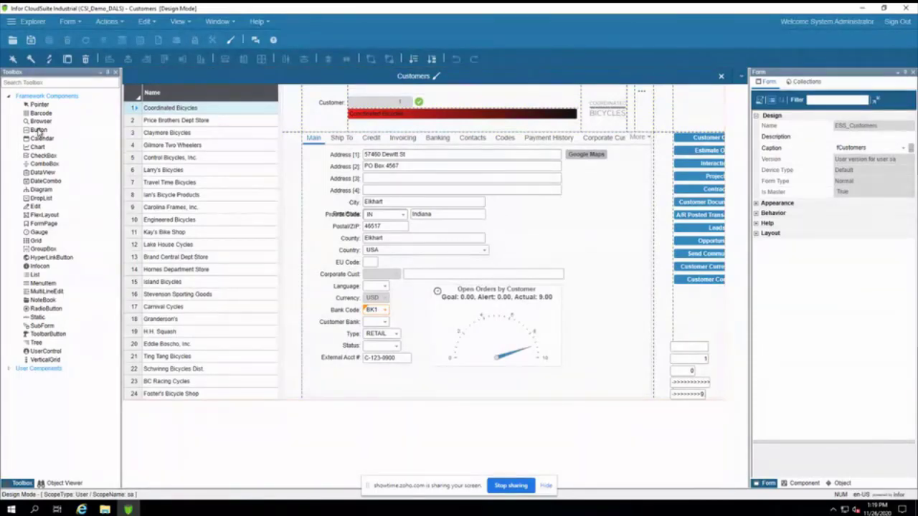
Step: Show the Customer Complaints button's Primary event handler, RunCustomerComplaints
left_click(699, 281)
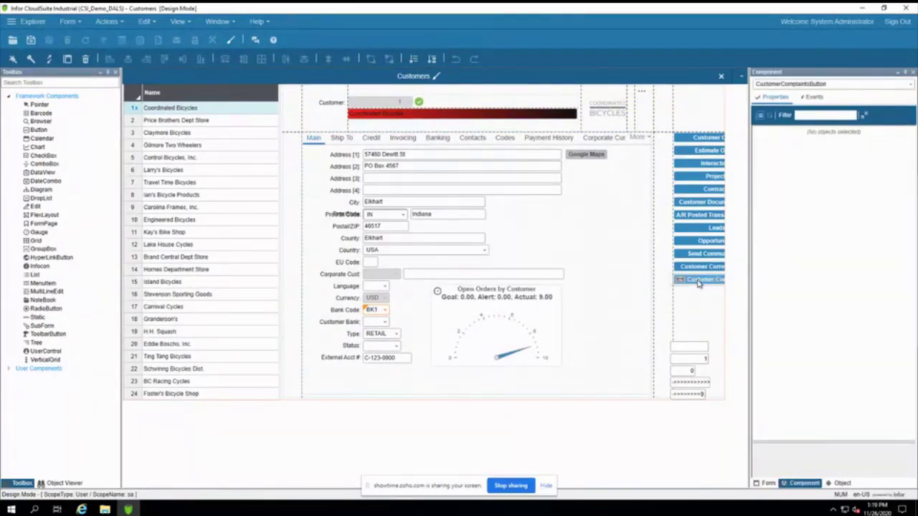
left_click(814, 97)
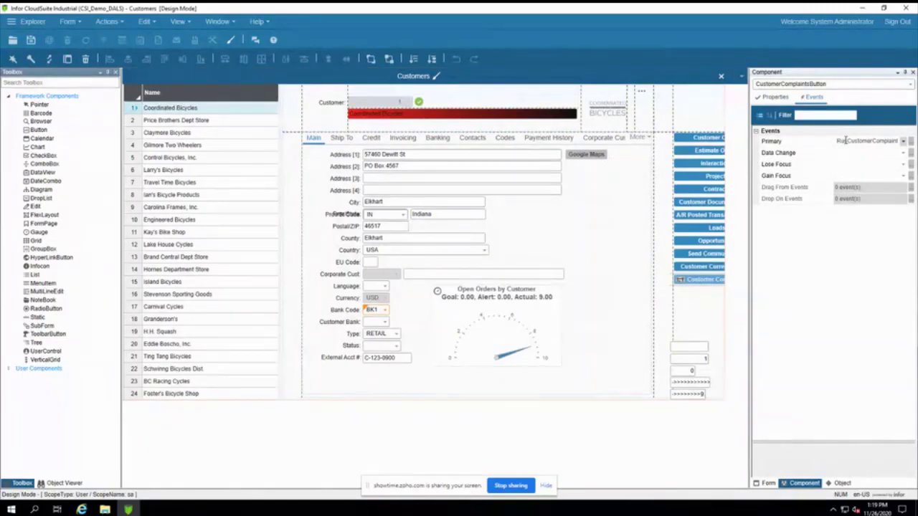
left_click(910, 141)
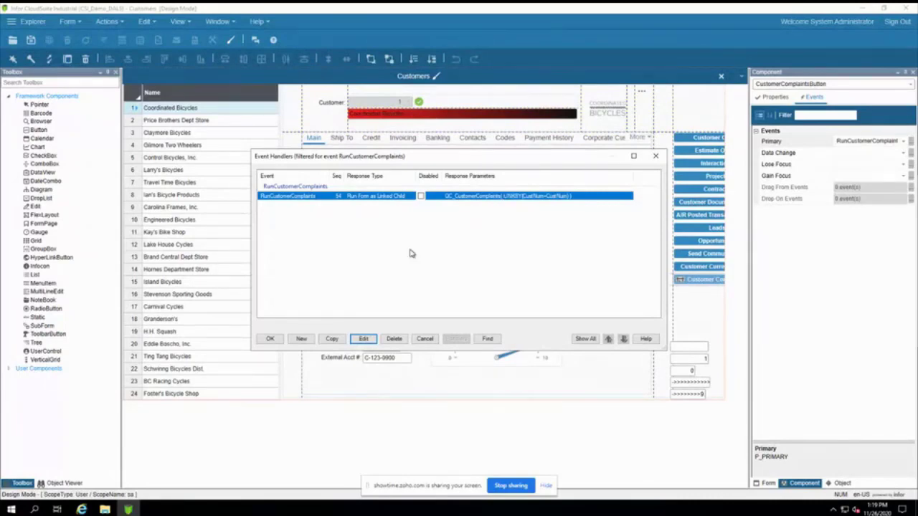
Step: Inspect the RunCustomerComplaints handler's form run options: form QC_CustomerComplaints linked by CustNum=CustNum
left_click(362, 342)
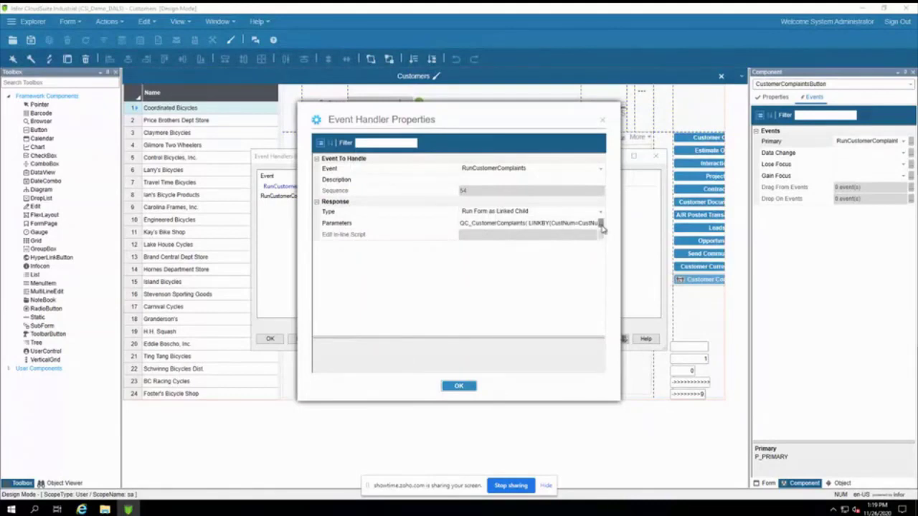
left_click(602, 228)
left_click(507, 203)
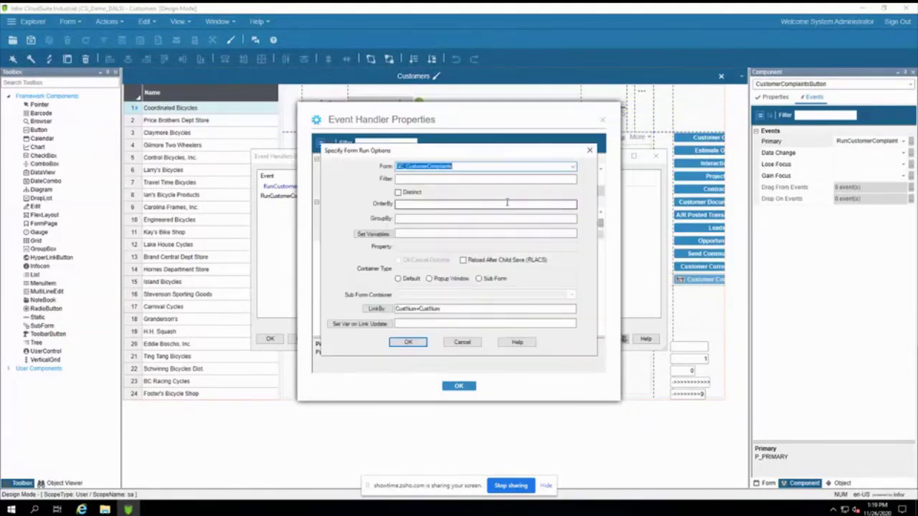
left_click(465, 165)
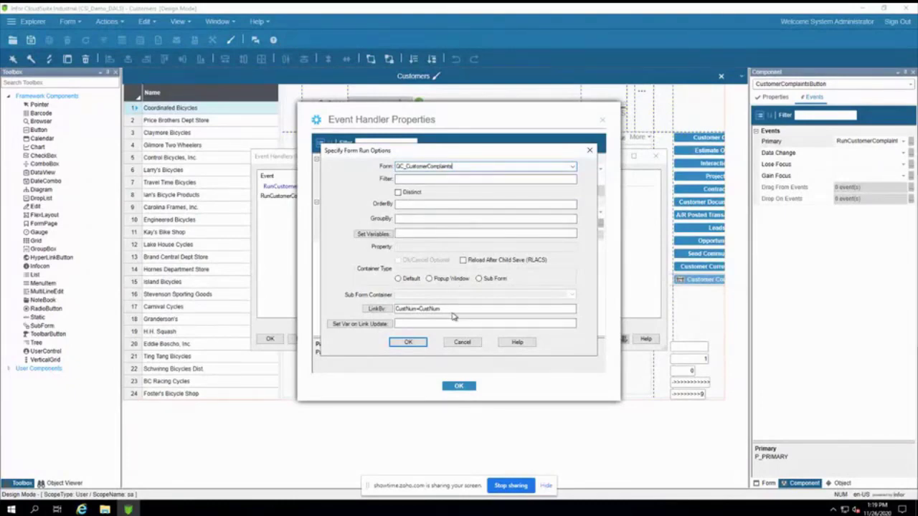
left_click_drag(417, 308, 394, 309)
left_click_drag(419, 308, 466, 309)
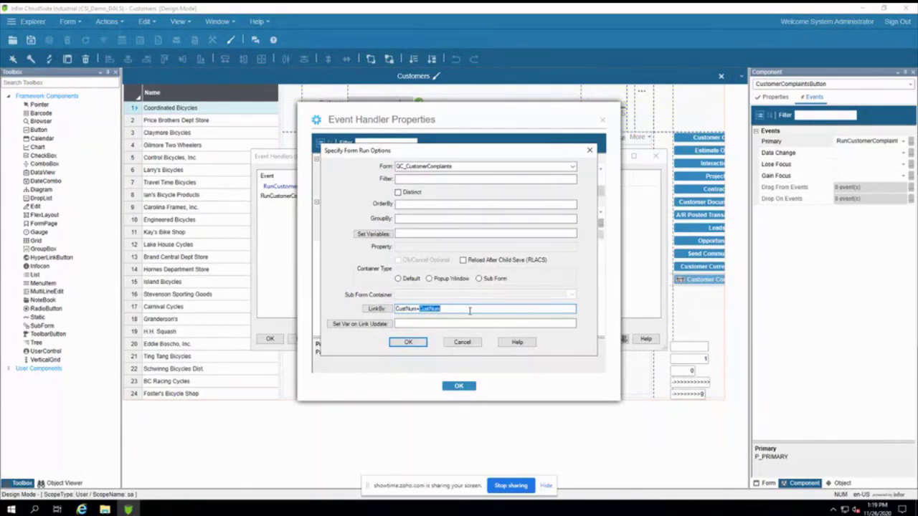
Step: Close the form run options, handler parameters, handler properties and Event Handlers list without changes
left_click(461, 342)
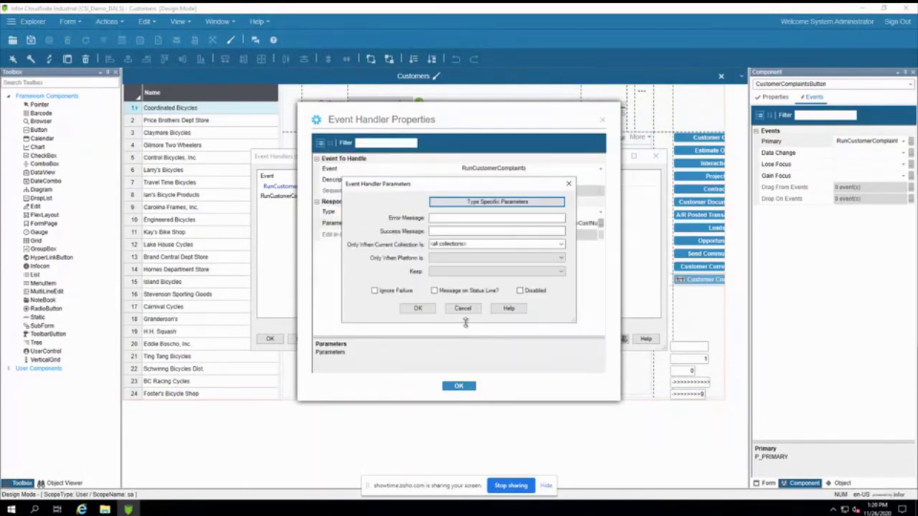
left_click(464, 310)
left_click(459, 386)
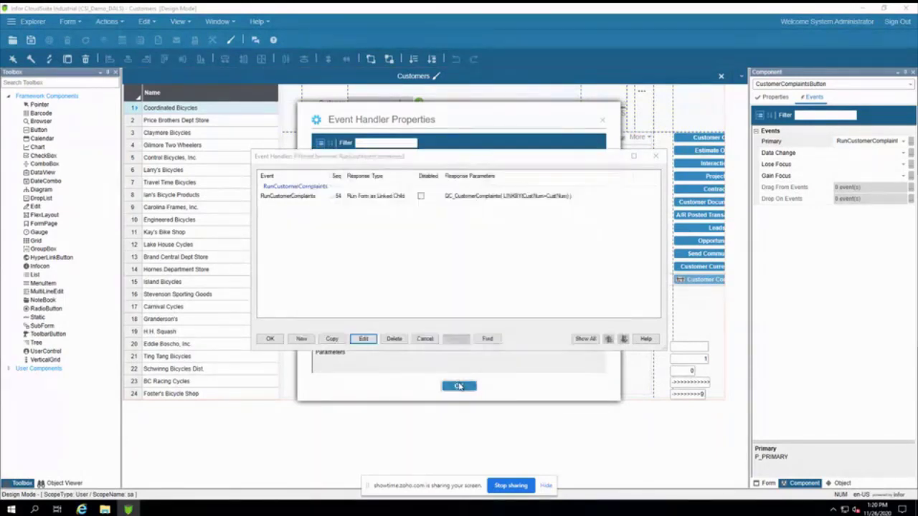
left_click(656, 157)
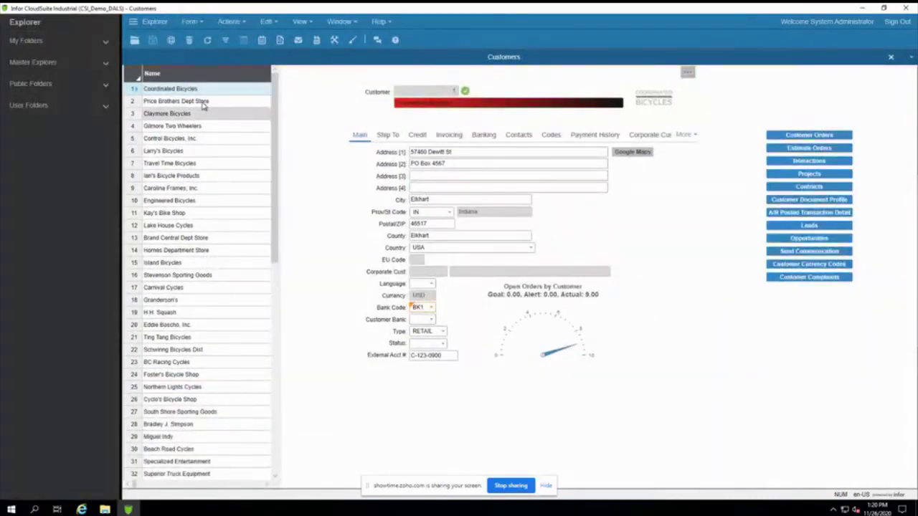
left_click(440, 91)
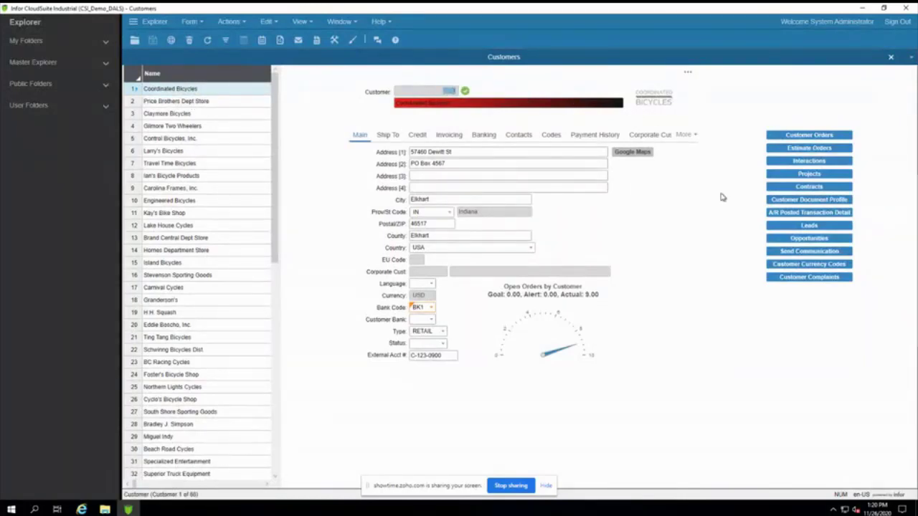
left_click(799, 277)
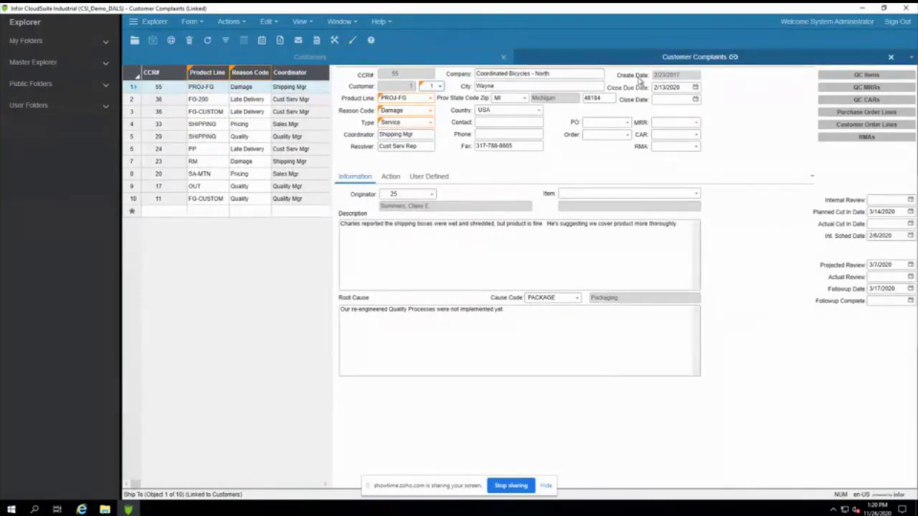
left_click(174, 162)
left_click(212, 136)
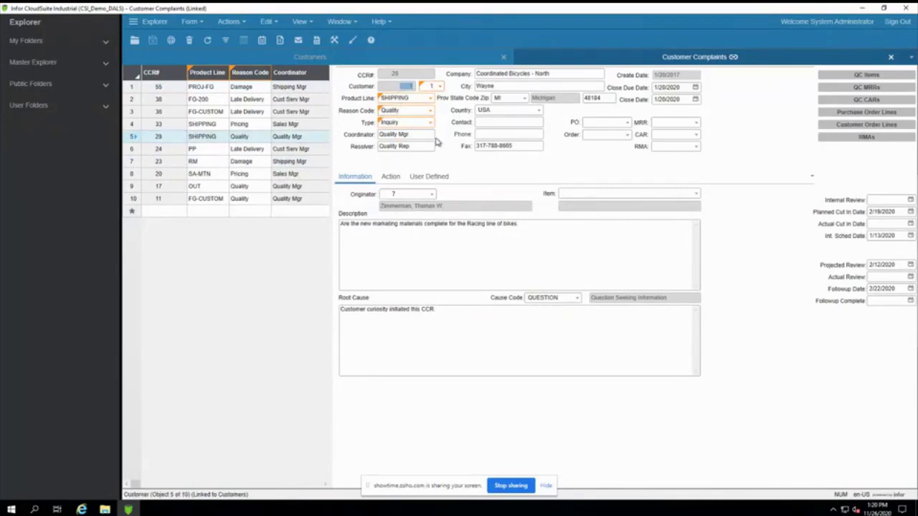
left_click(891, 58)
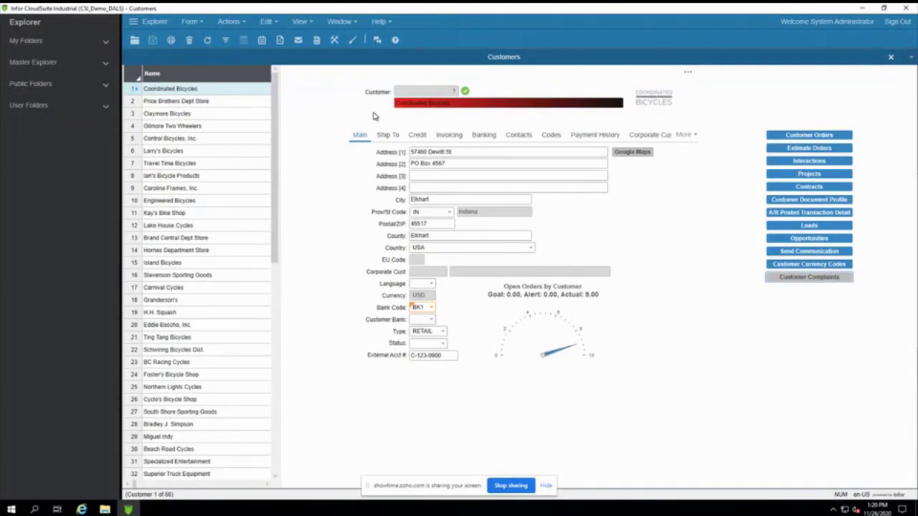
Step: Launch the New Workflow Wizard from the Customers form's Actions menu
left_click(228, 21)
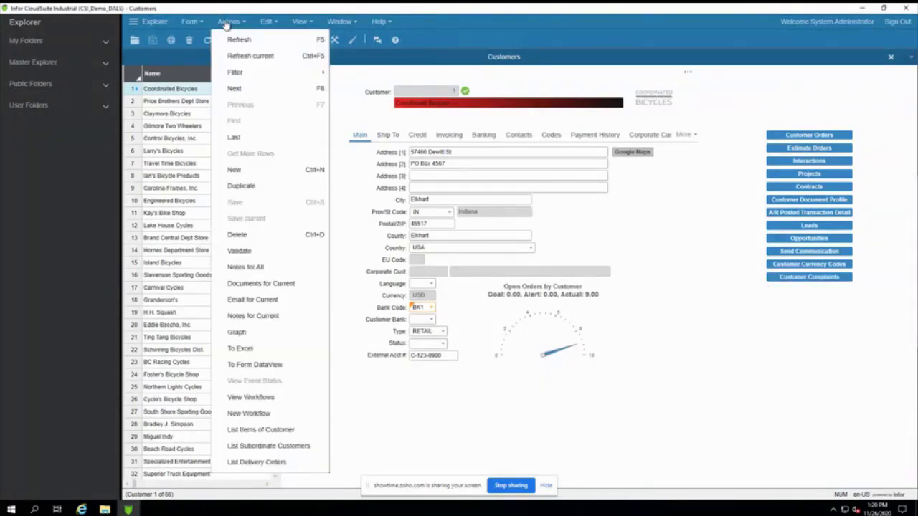
left_click(272, 414)
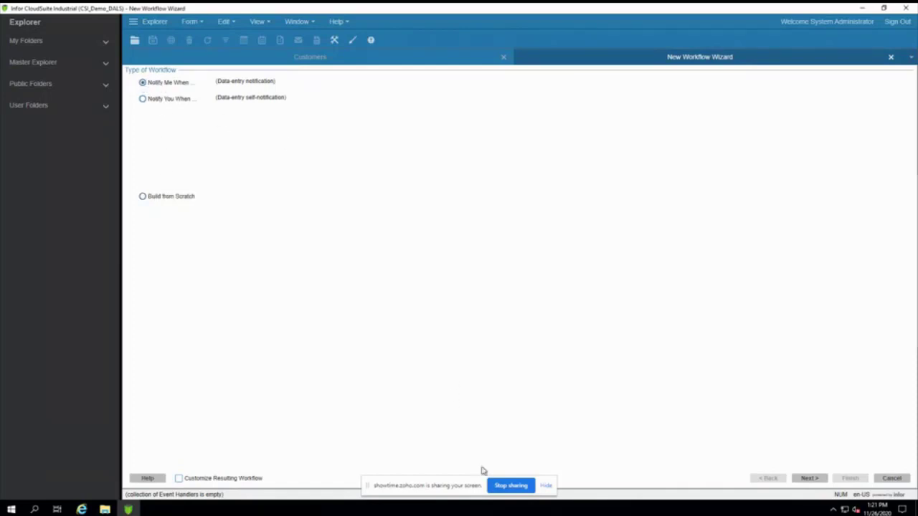
Step: Choose a Notify Me When workflow on Changes, filtered to All Rows, and continue to conditions
left_click(818, 480)
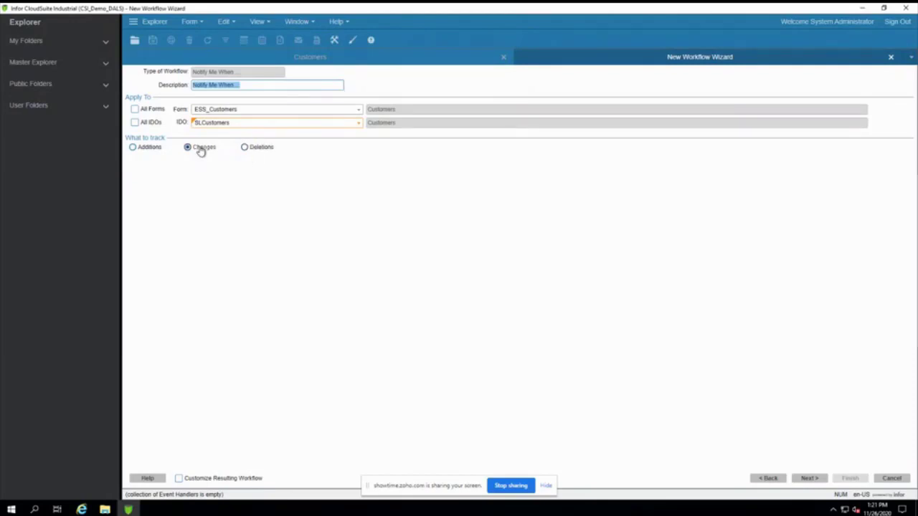
left_click(802, 479)
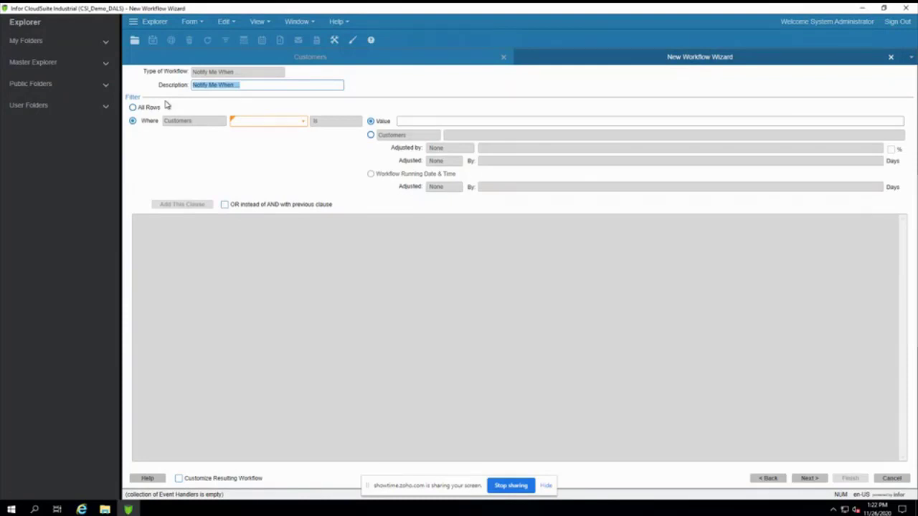
left_click(142, 108)
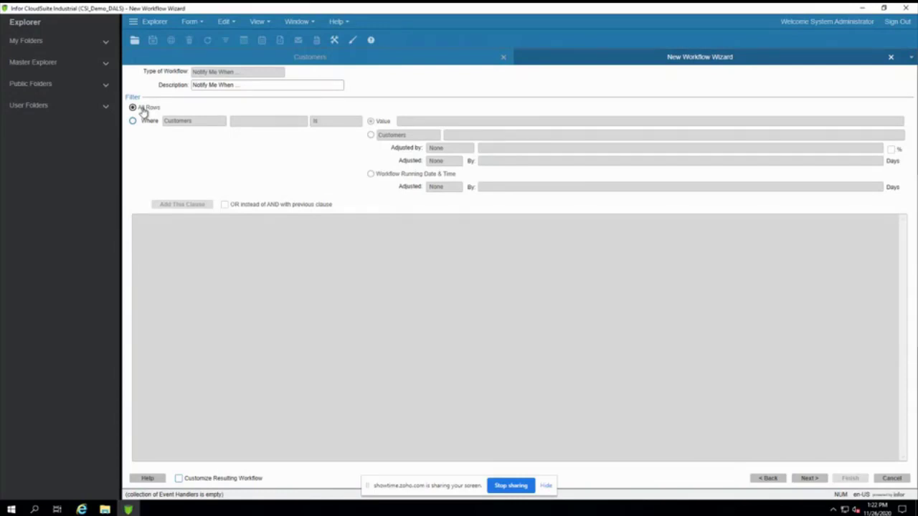
left_click(812, 479)
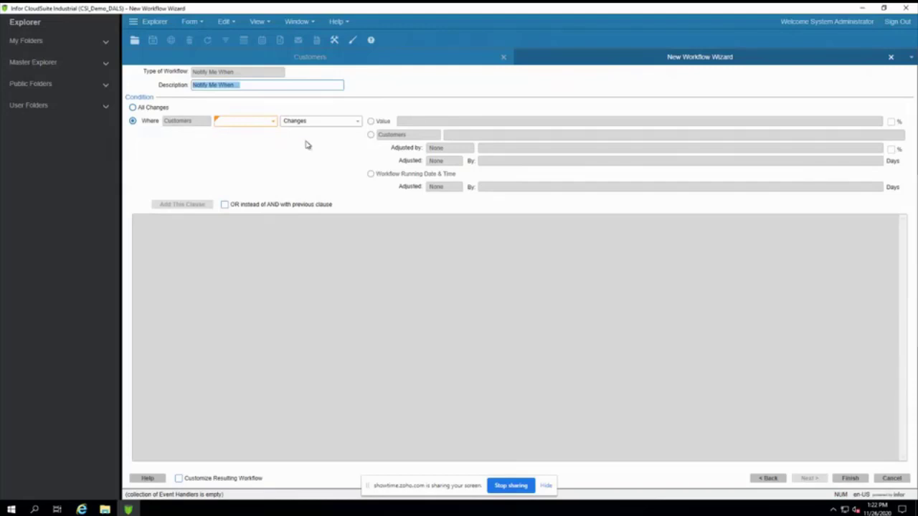
Step: Add the clause CreditLimit increases to or exceeds 100000, finish the workflow and acknowledge the confirmation
left_click(244, 122)
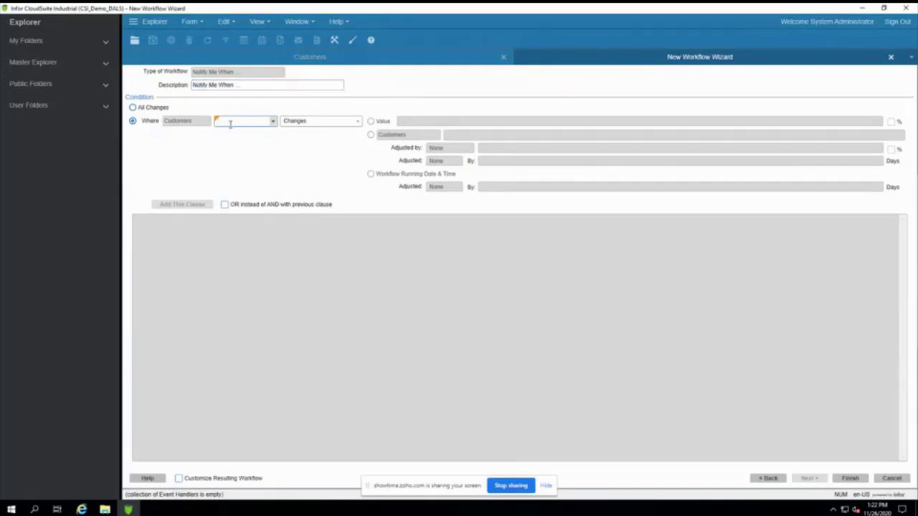
type("CreditLimit")
double_click(230, 125)
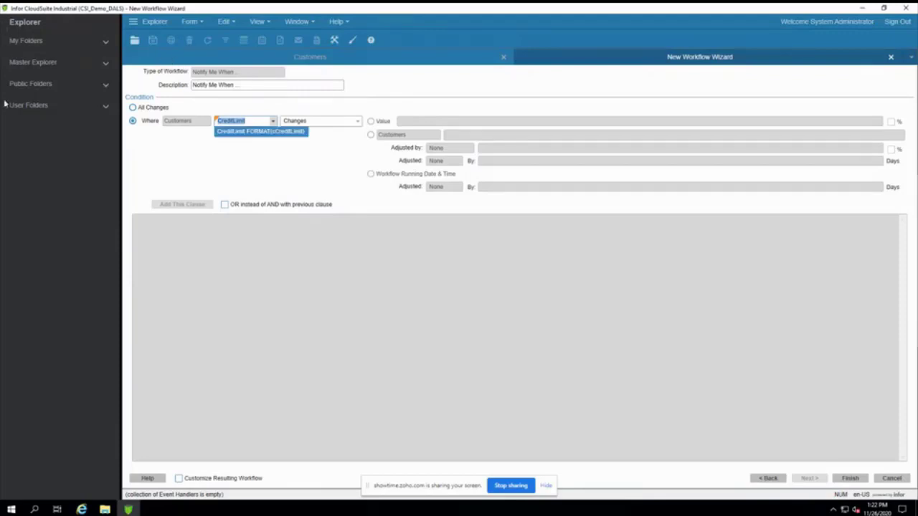
left_click(228, 133)
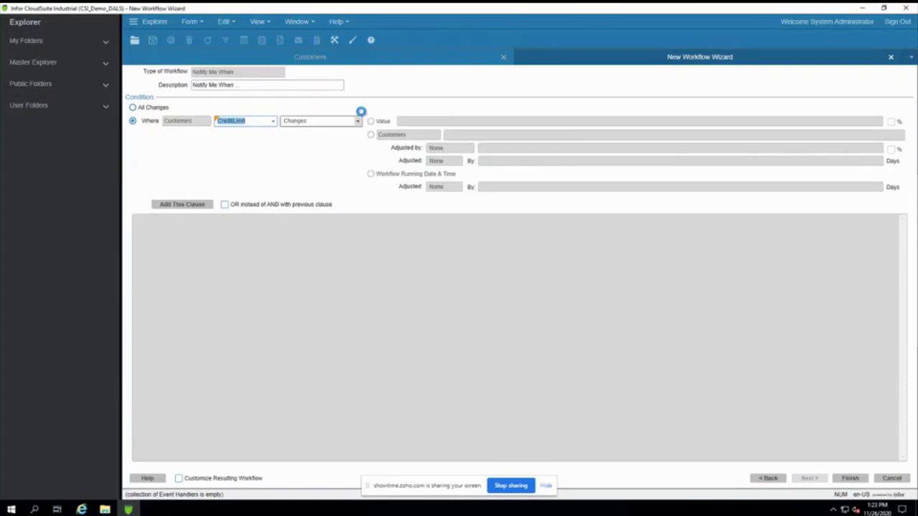
left_click(357, 121)
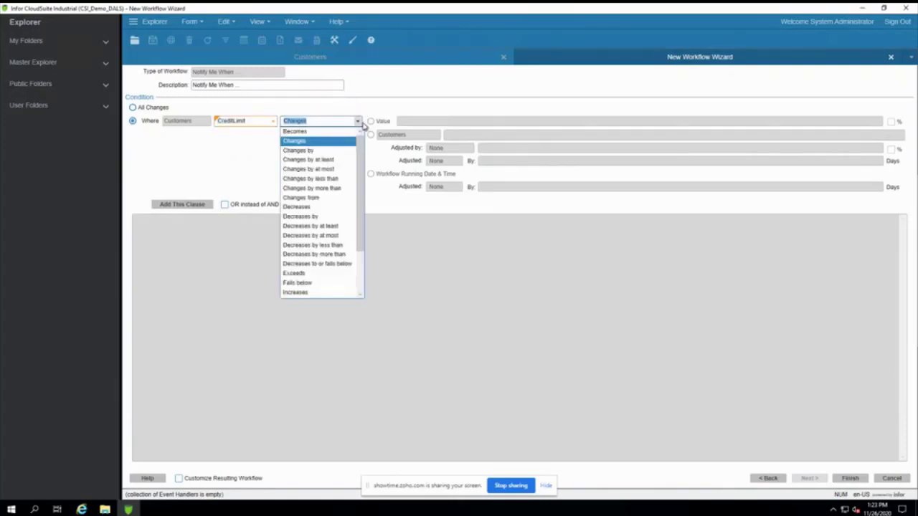
left_click_drag(361, 159, 382, 252)
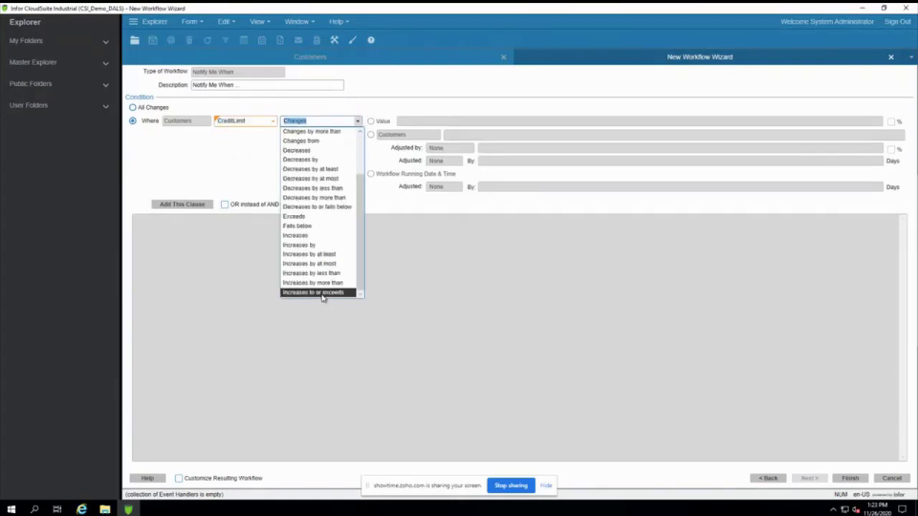
left_click(322, 292)
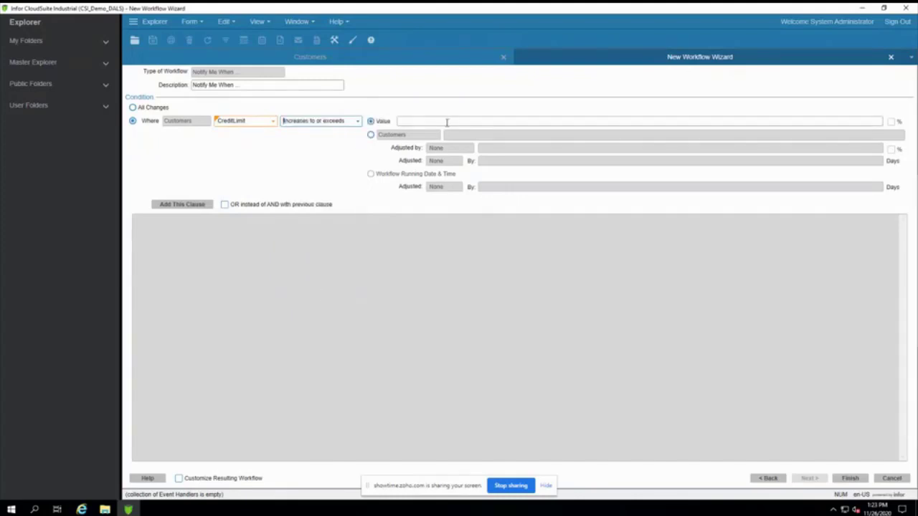
left_click(445, 120)
type("100000")
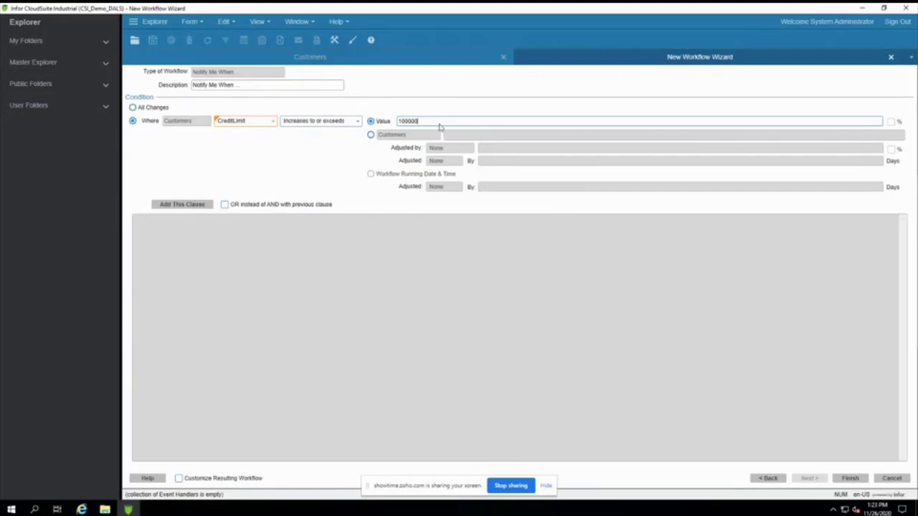
left_click(176, 204)
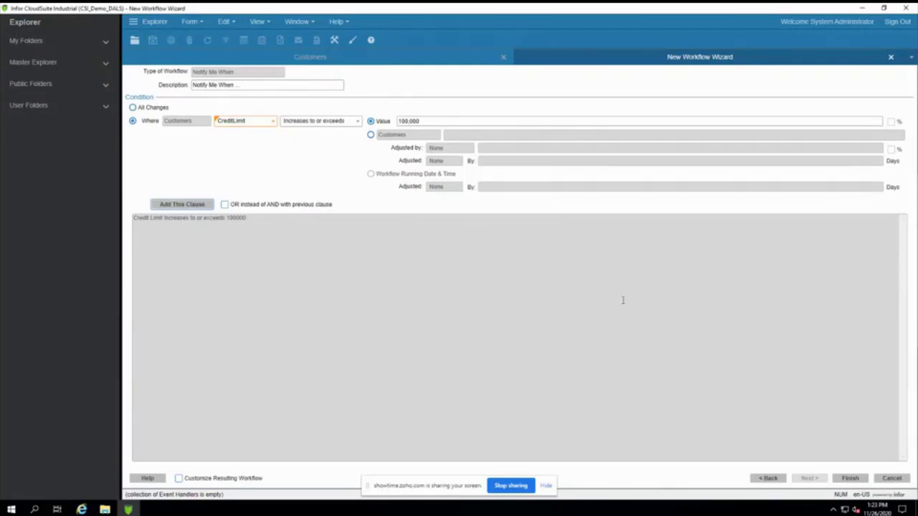
left_click(859, 479)
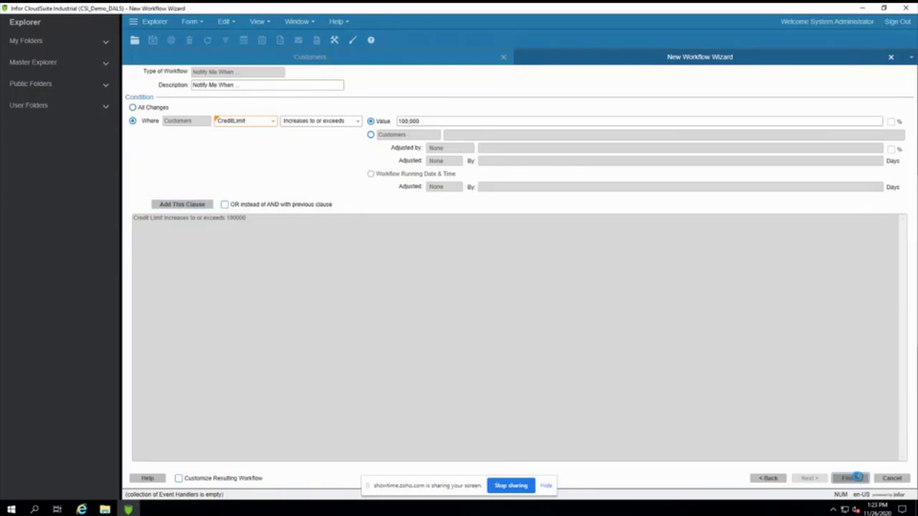
left_click(458, 303)
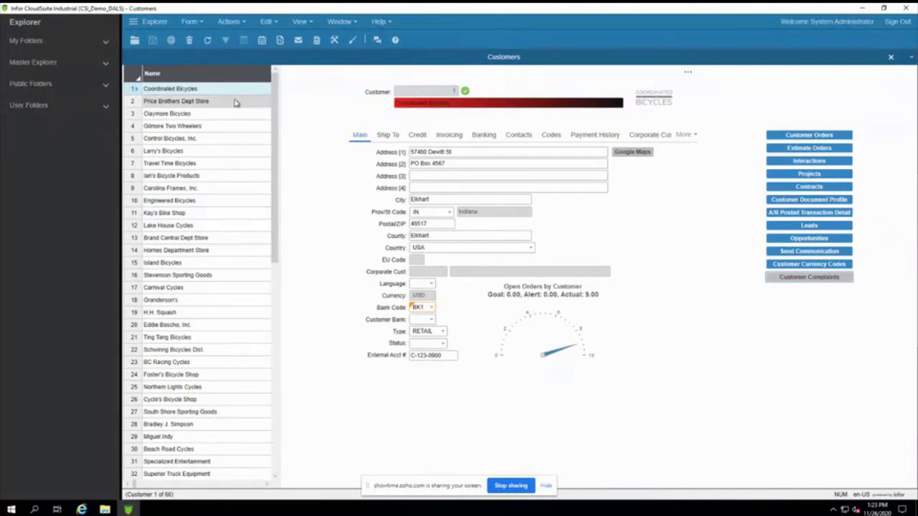
Step: Switch the Customers form into Design Mode with the toolbar pencil button
left_click(352, 39)
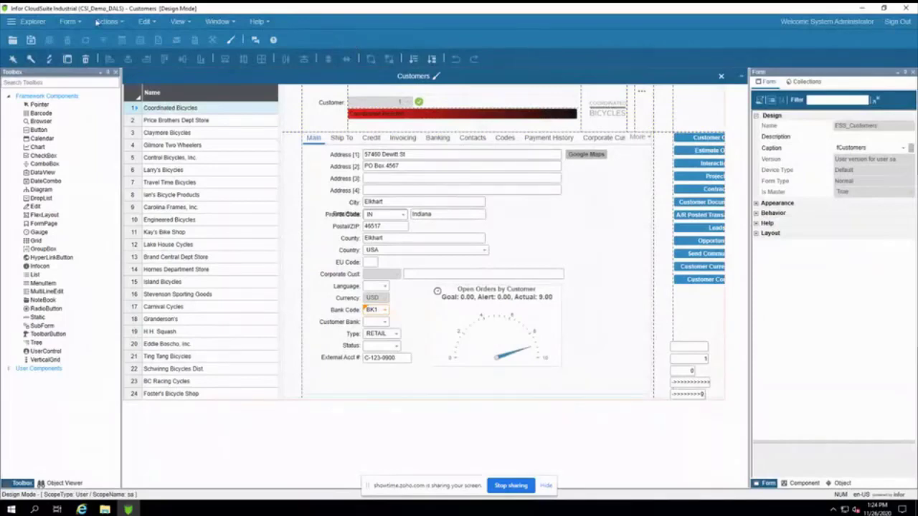
Step: Open the New Data Maintenance Wizard from Form > Definition and focus its Name field
left_click(71, 22)
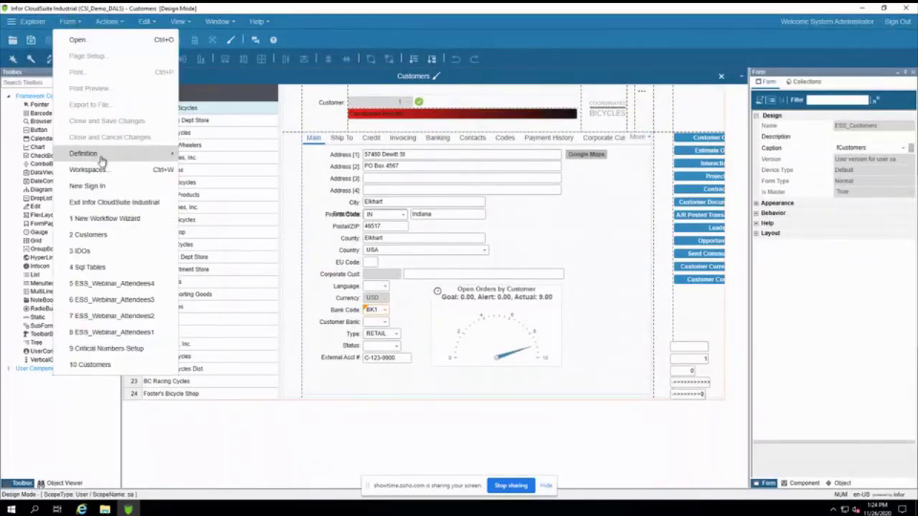
mouse_move(101, 156)
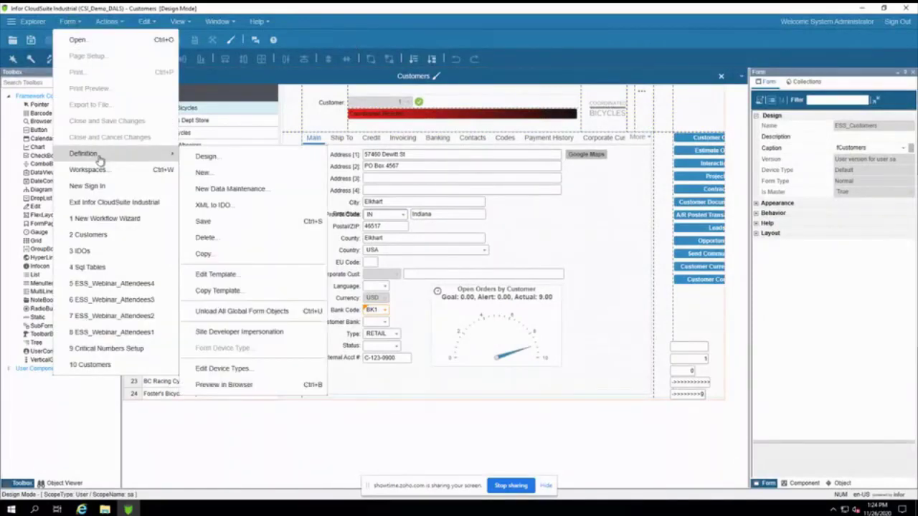
left_click(236, 193)
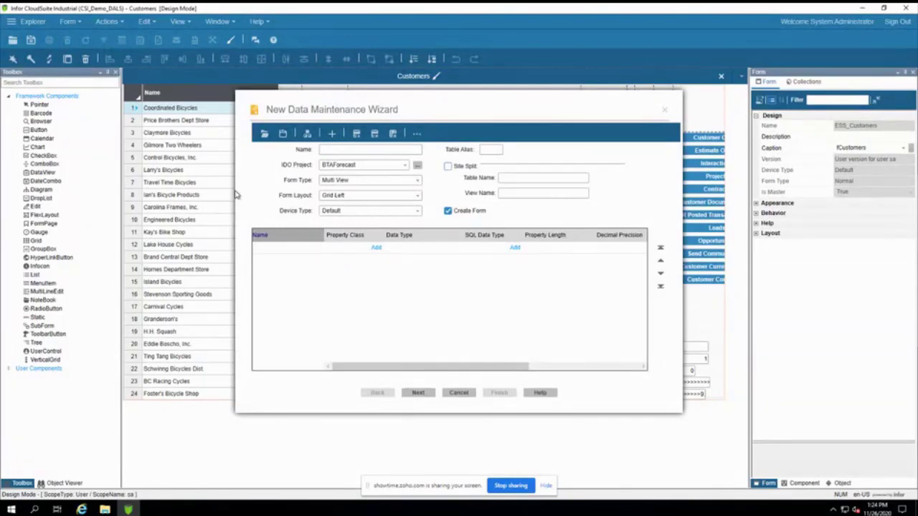
left_click(337, 149)
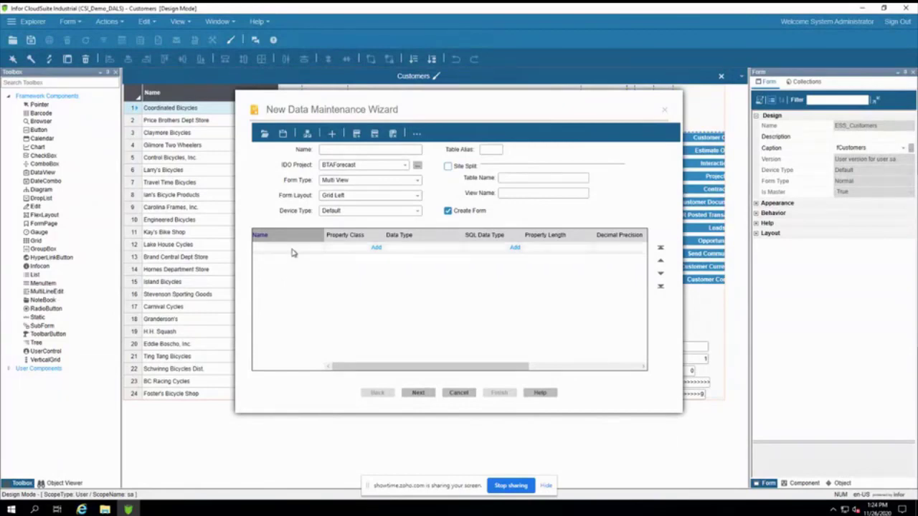
left_click(342, 152)
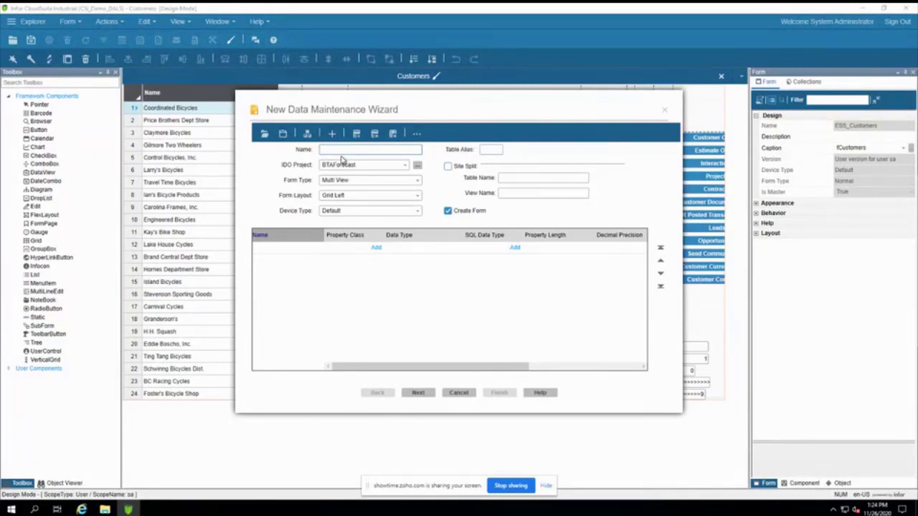
Step: Name the form ESS_Webinar_Attendees, pick IDO project ESS_Custom, set table alias ess, and tick Site Split
type("ESS_Webinar_Attendees")
left_click(405, 166)
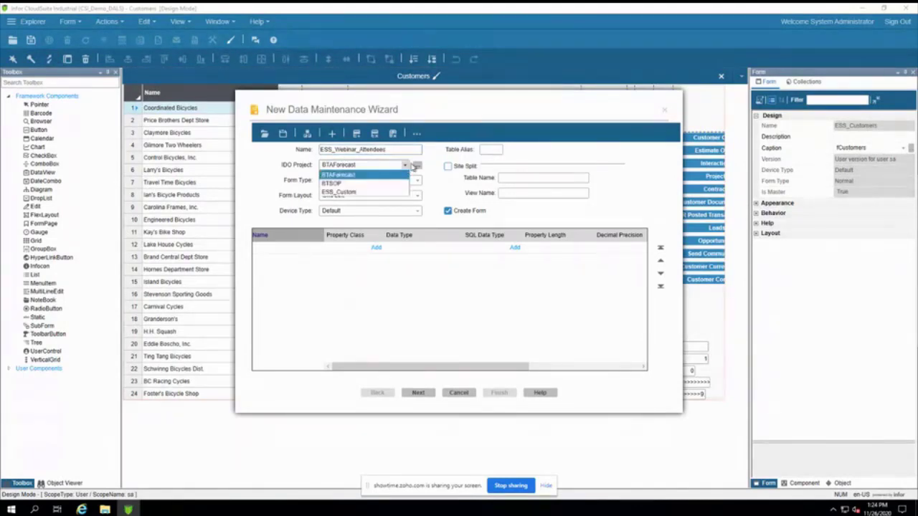
left_click(337, 192)
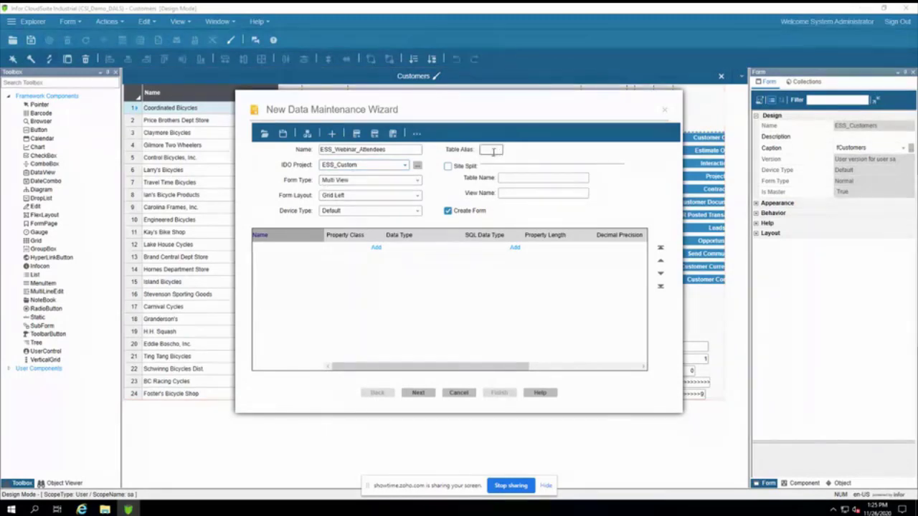
type("ess")
left_click(447, 167)
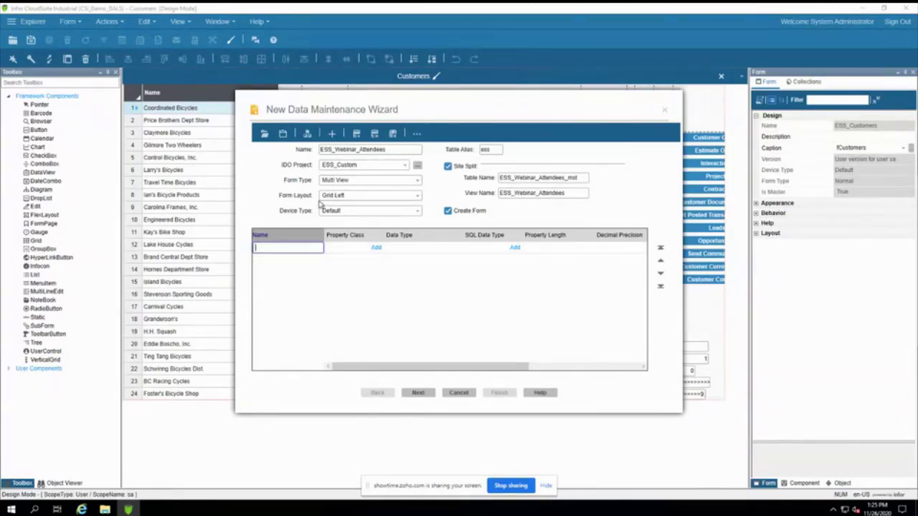
Step: Add property rows and define ID as a Long Integer primary key
left_click(357, 134)
left_click(357, 134)
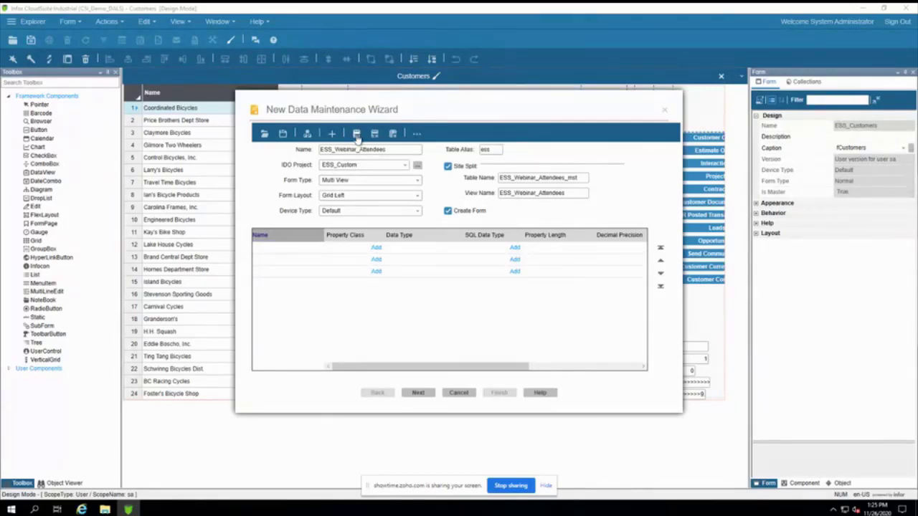
left_click(356, 134)
left_click(357, 134)
left_click(268, 251)
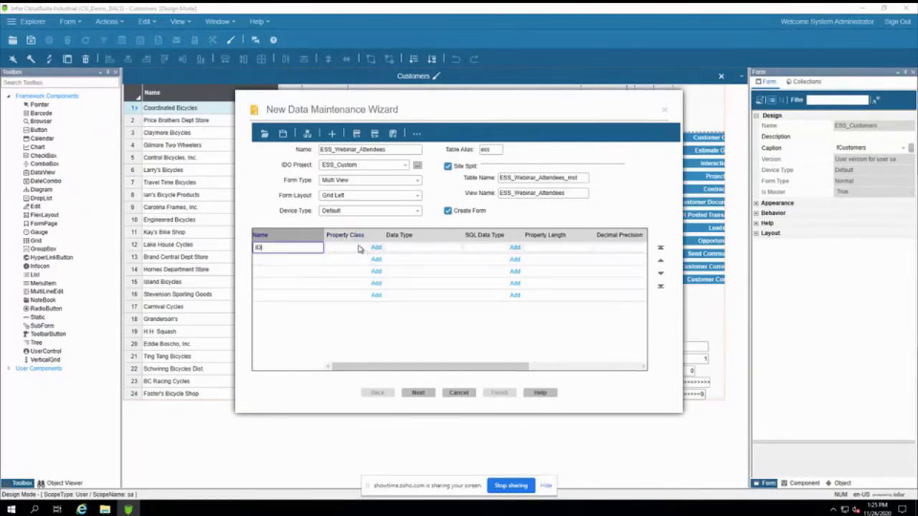
left_click(413, 247)
left_click(457, 248)
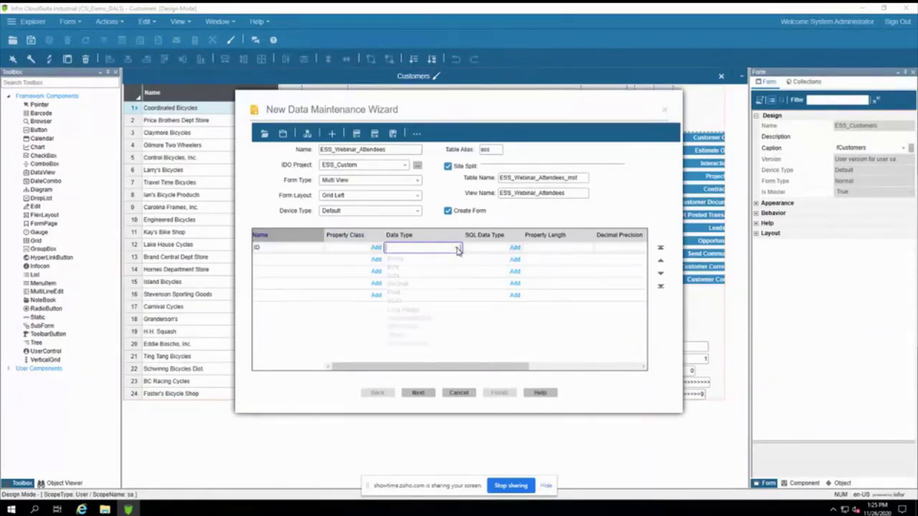
left_click(403, 310)
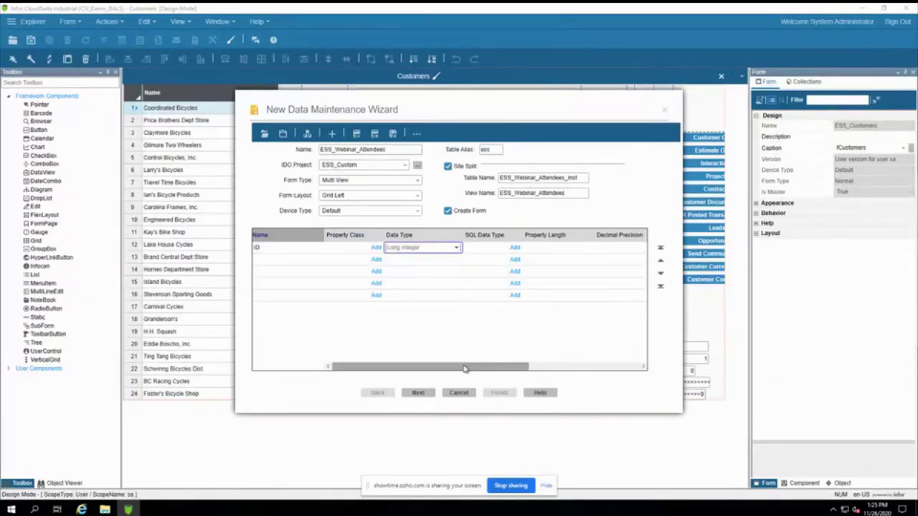
left_click_drag(466, 369, 313, 380)
left_click(545, 248)
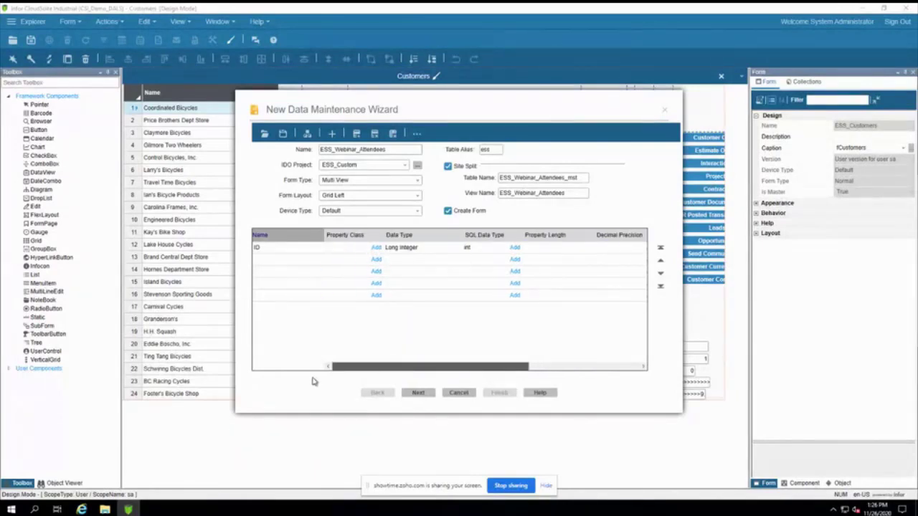
Step: Add FirstName and LastName properties, both using the Name property class
left_click(264, 260)
type("Fi")
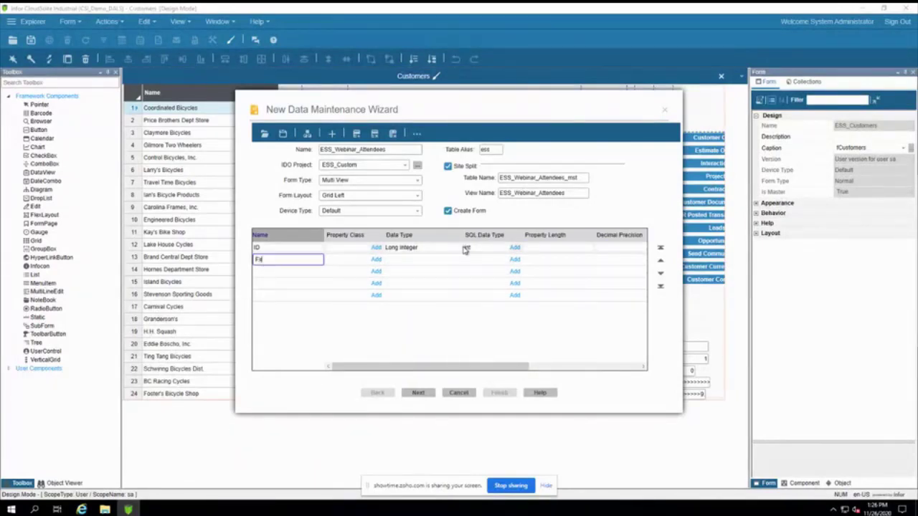
type("rstName")
key("Tab")
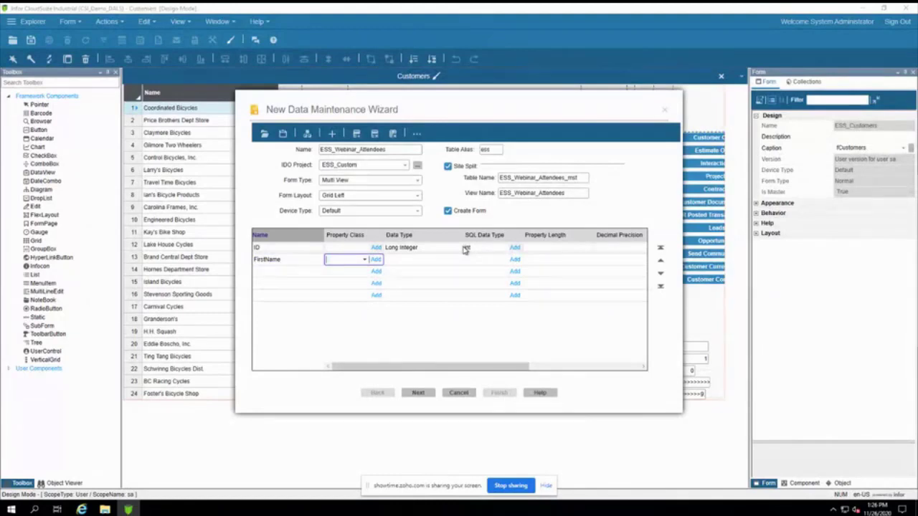
type("Name")
left_click(271, 271)
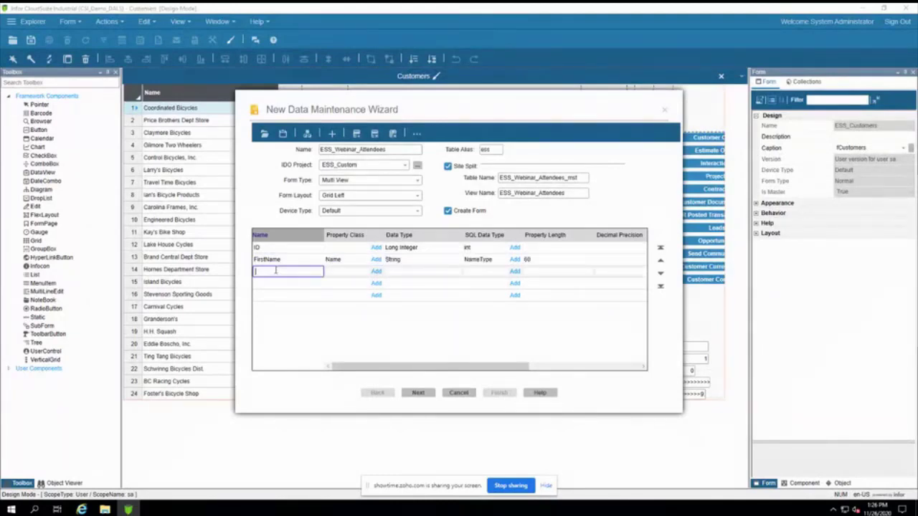
type("LastName")
key("Tab")
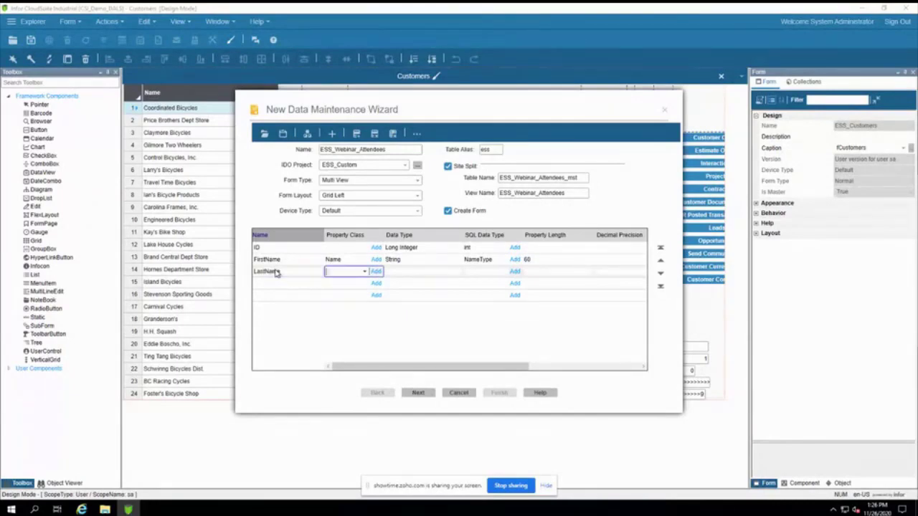
type("Name")
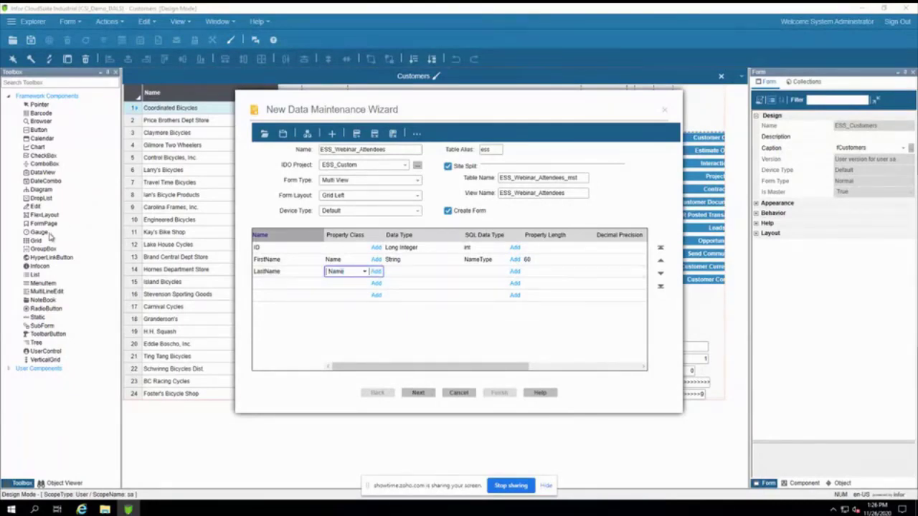
left_click(262, 284)
Step: Add Email and CustNum properties with their property classes, then advance to the final page
type("E")
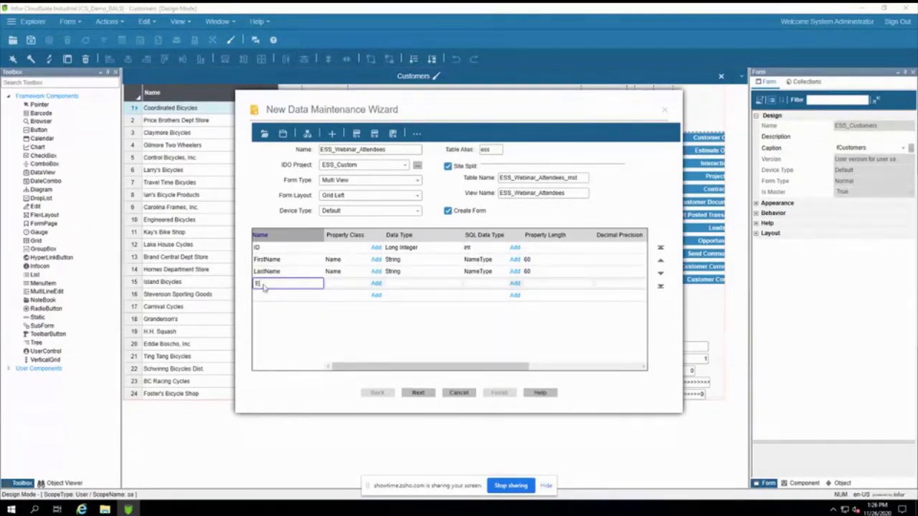
type("mail")
key("Tab")
type("Ema")
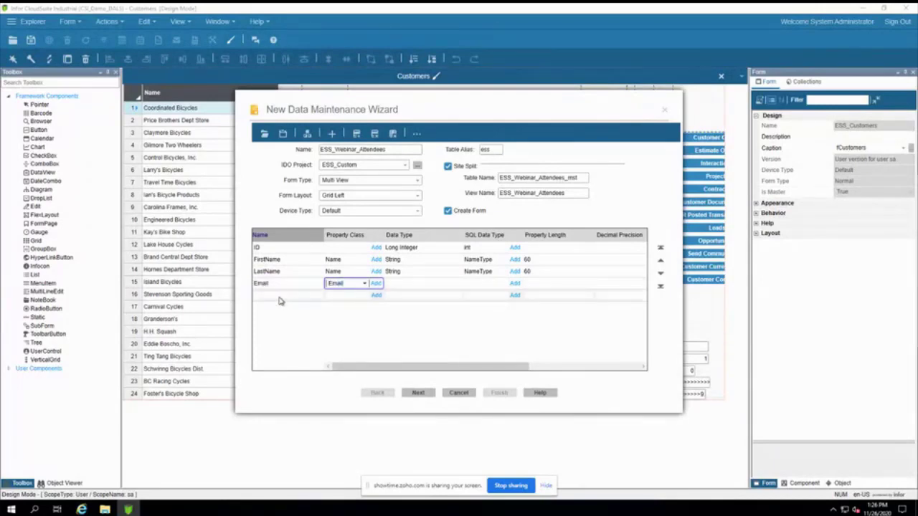
left_click(279, 296)
type("CustNum")
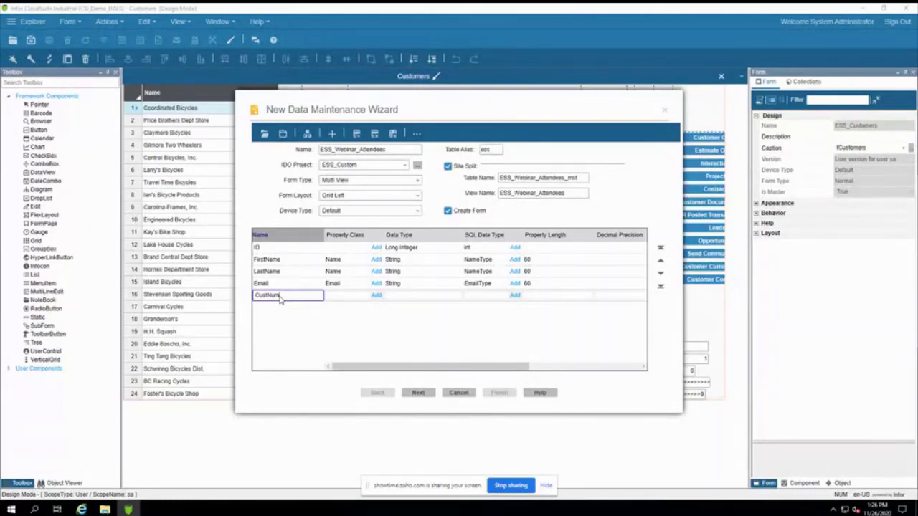
key("Tab")
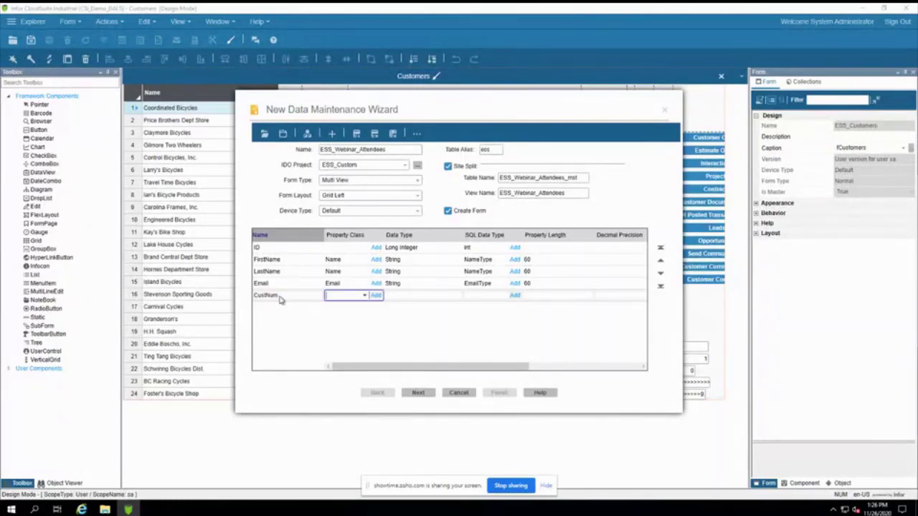
type("Cus")
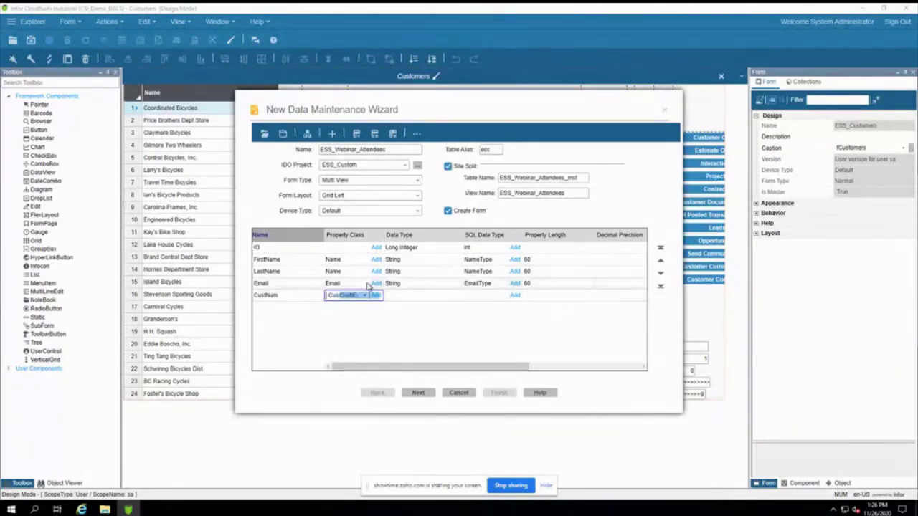
type("tNum")
key("Tab")
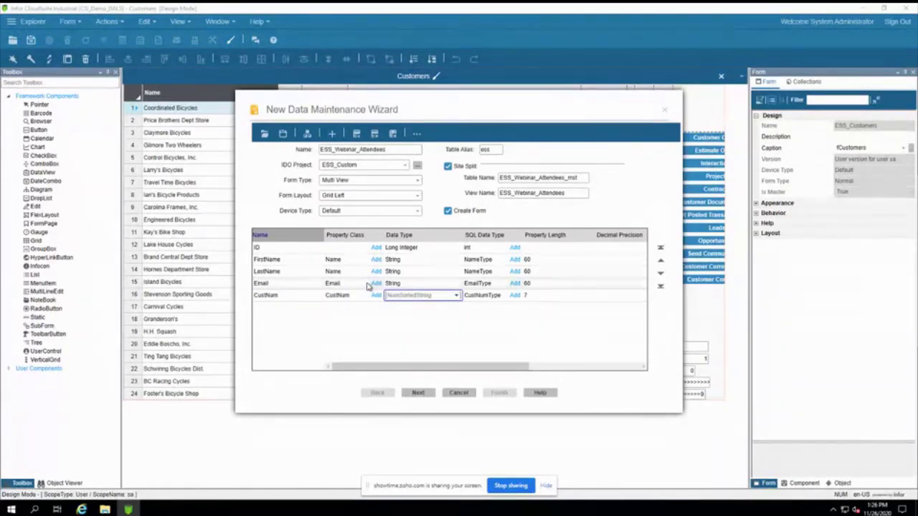
left_click(418, 393)
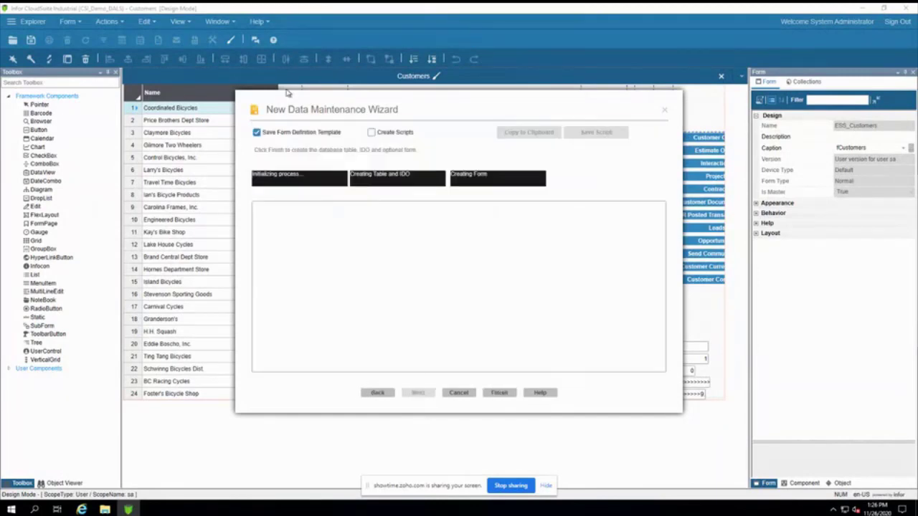
Step: Clear Save Form Definition Template and generate the ESS_Webinar_Attendees table, IDO and form
left_click(284, 113)
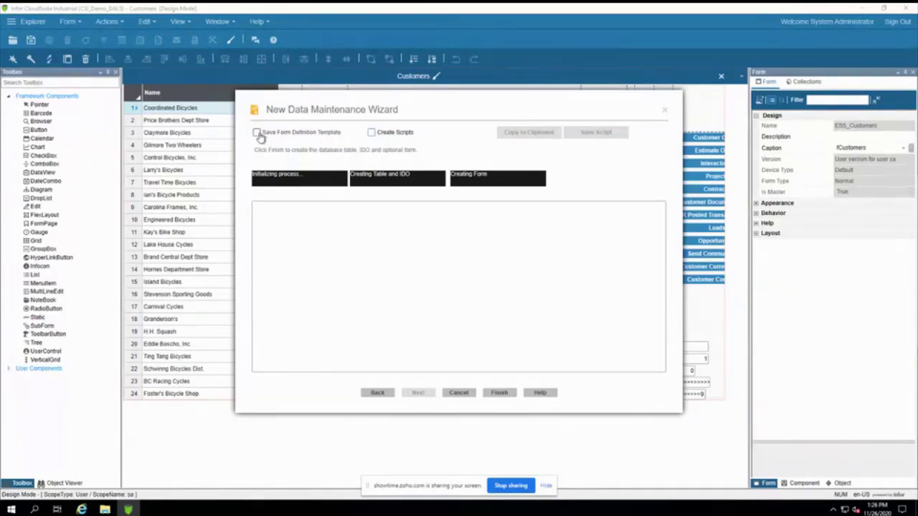
left_click(257, 133)
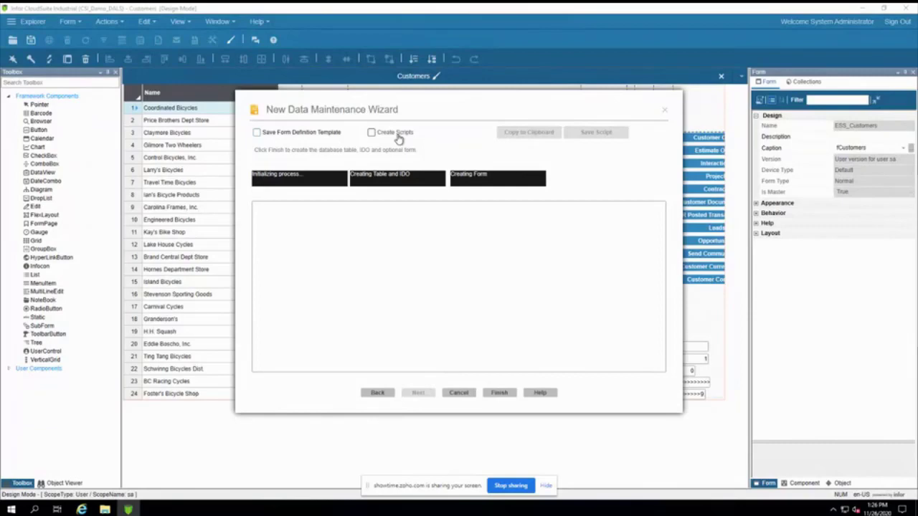
left_click(501, 392)
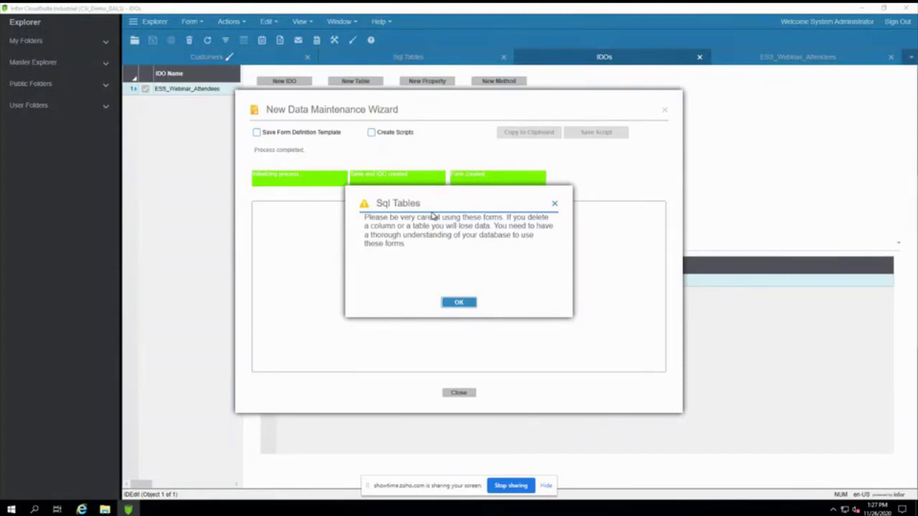
Step: Dismiss the Sql Tables warning, close the wizard, and list the new IDO's properties
left_click(462, 302)
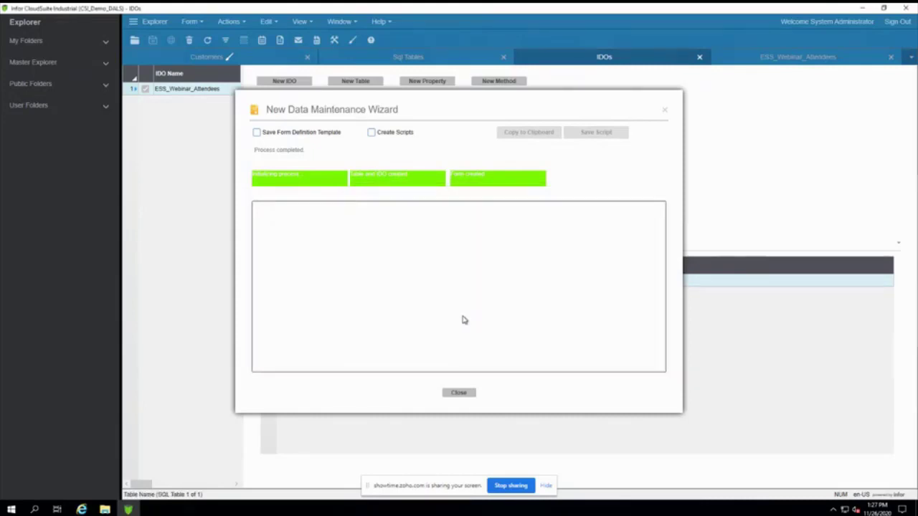
left_click(461, 394)
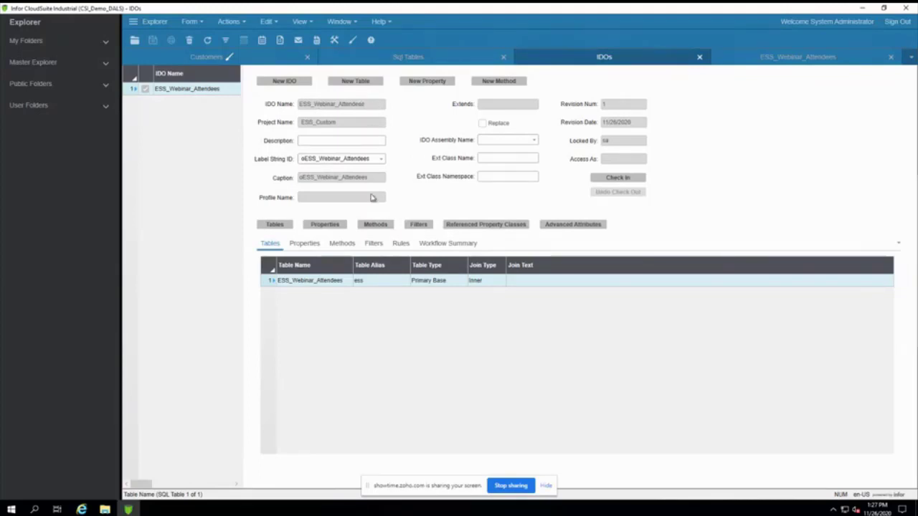
left_click(305, 243)
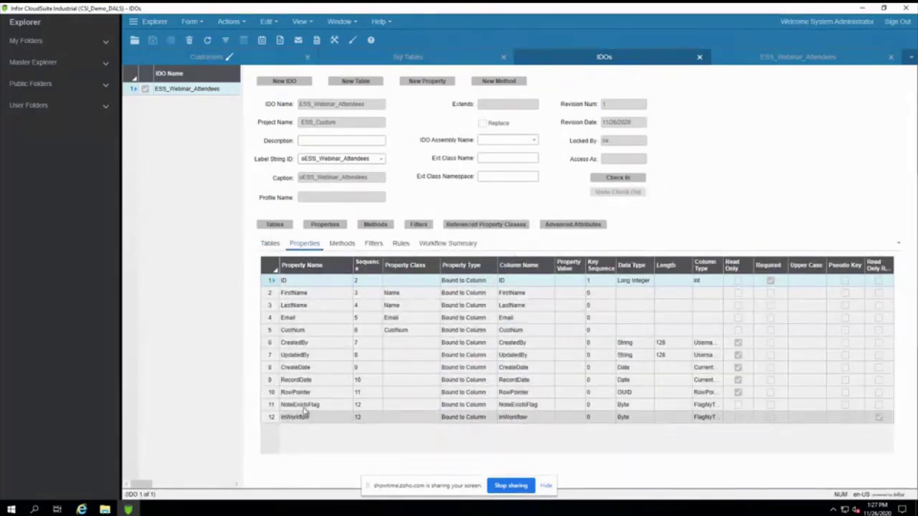
Step: Close the IDO editor, inspect the CreatedBy, CustNum, Email and FirstName columns, then close the SQL editors
left_click(700, 57)
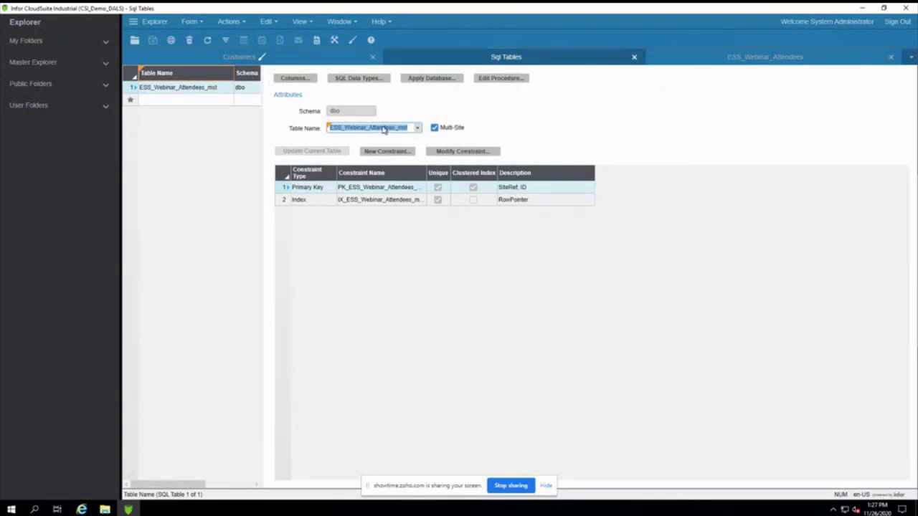
left_click(301, 76)
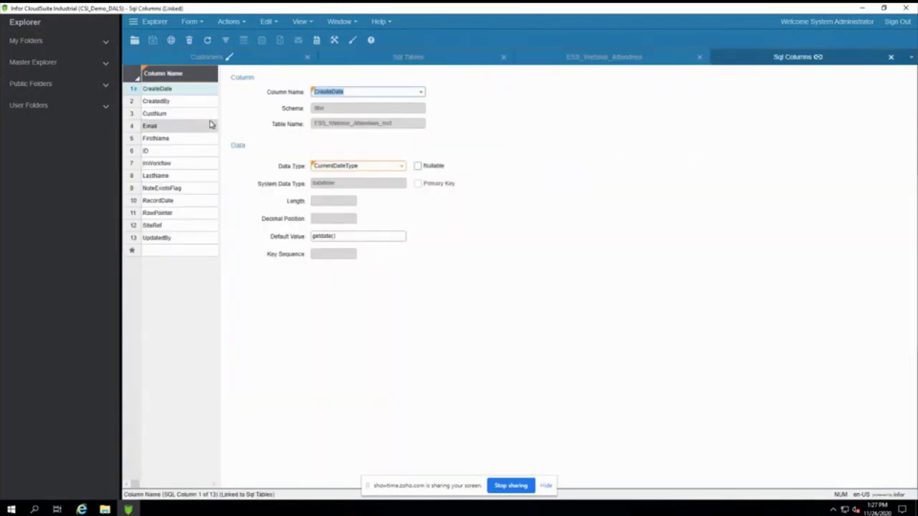
left_click(164, 101)
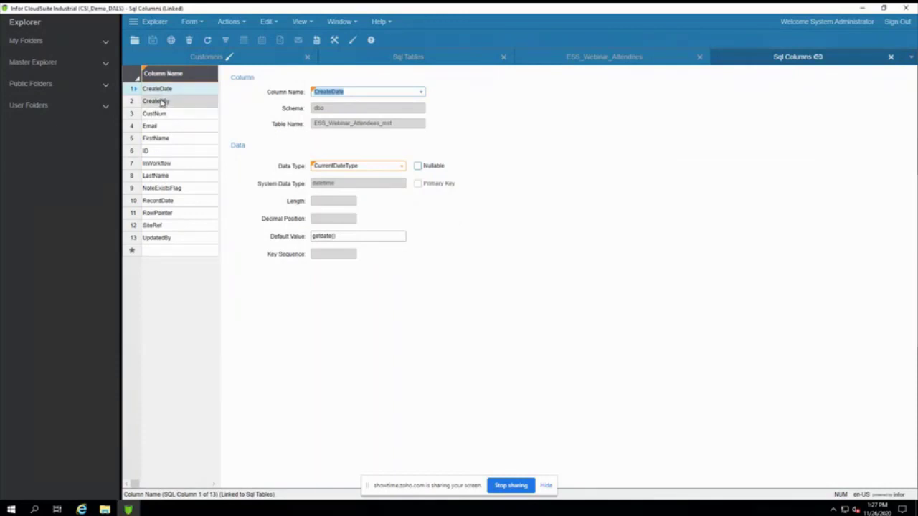
left_click(169, 115)
left_click(170, 125)
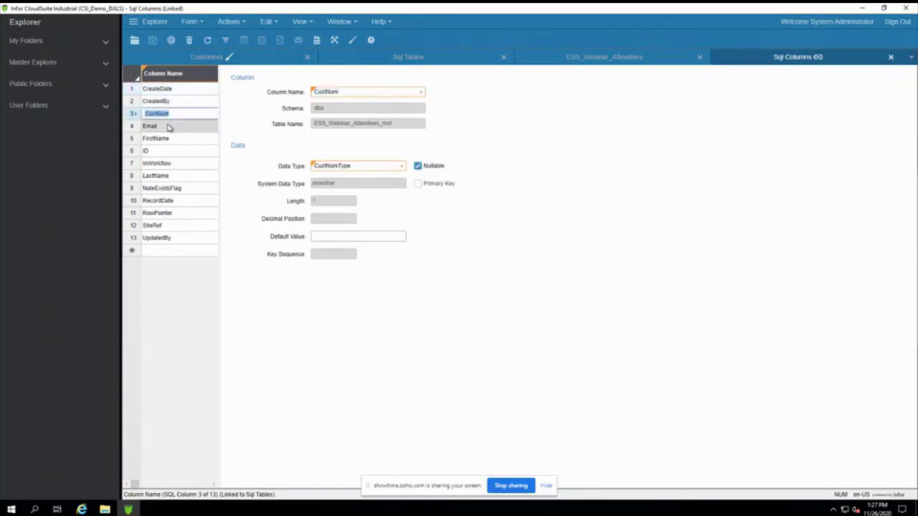
left_click(174, 139)
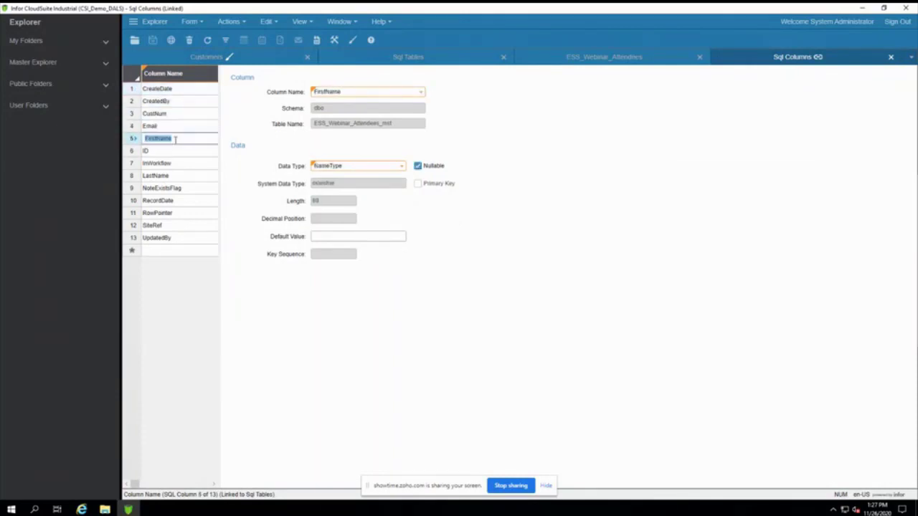
left_click(891, 56)
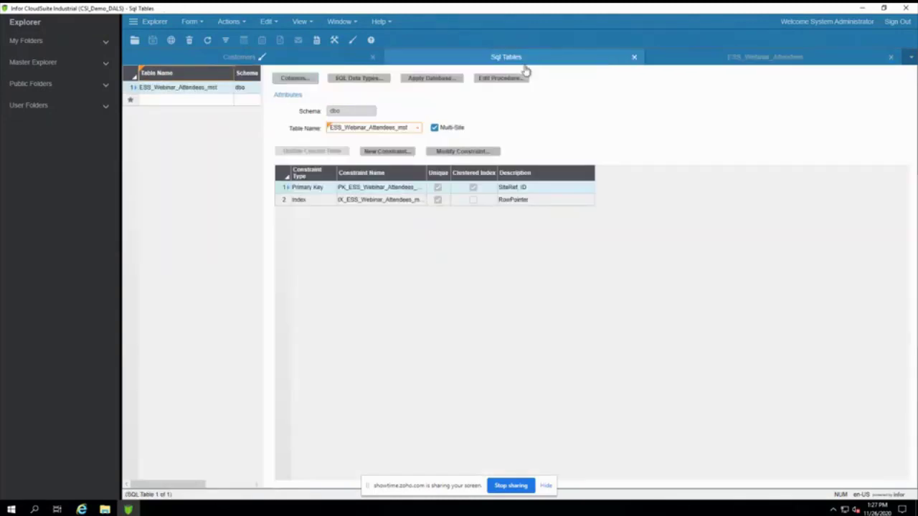
left_click(634, 56)
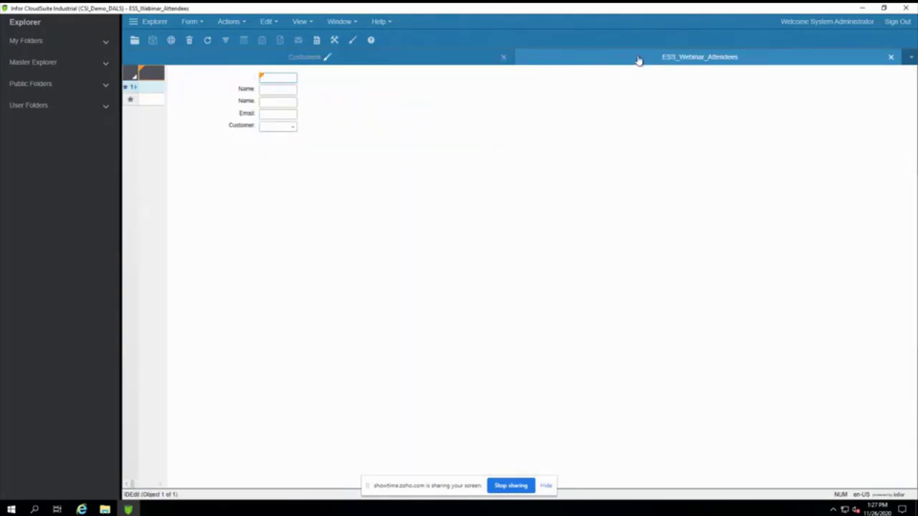
Step: Switch back to the form and put it into Design Mode
left_click(366, 60)
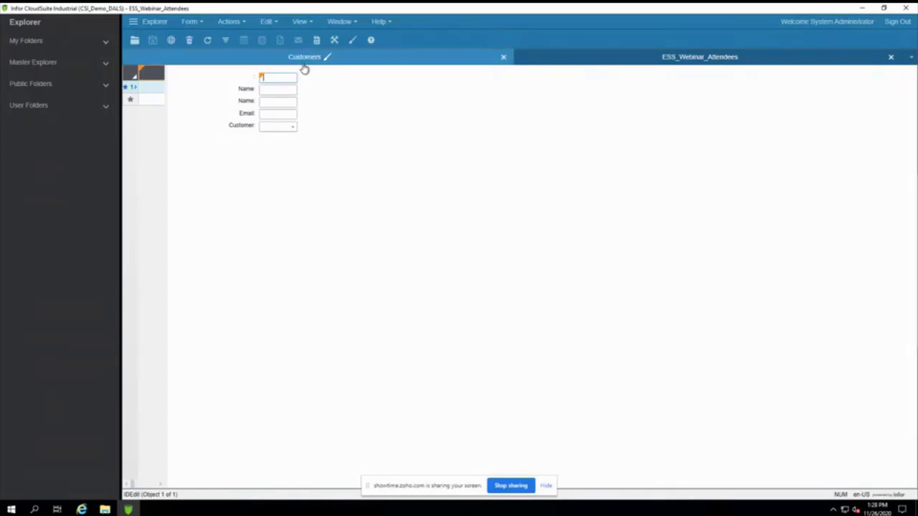
left_click(352, 40)
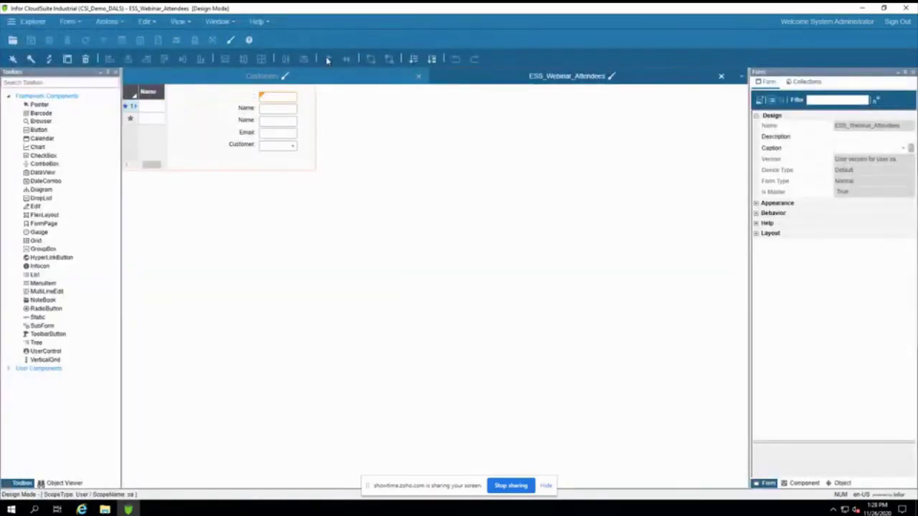
Step: Change the first field's caption to ID and the first Name caption to First Name
left_click(253, 97)
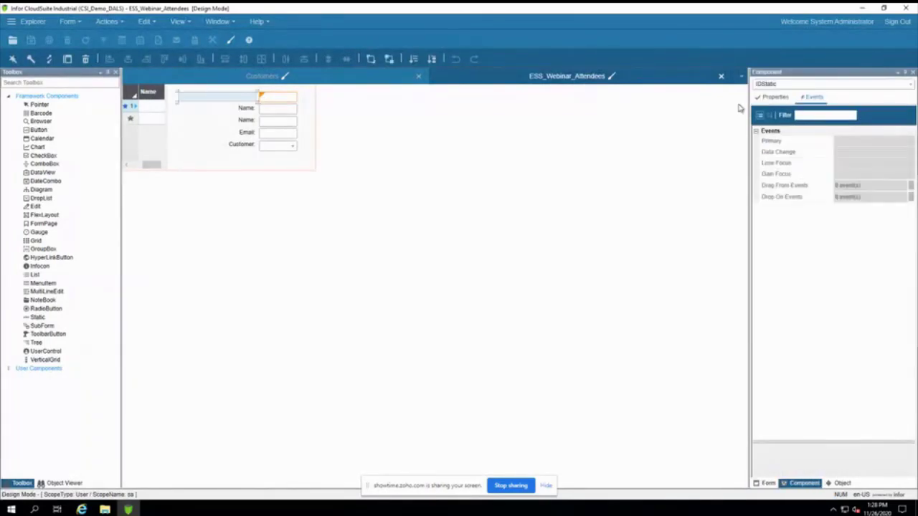
left_click(777, 97)
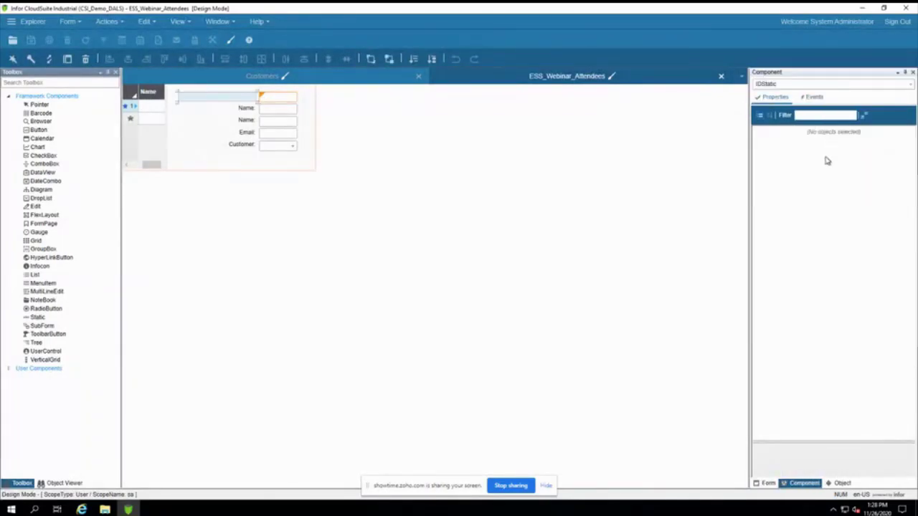
left_click(847, 139)
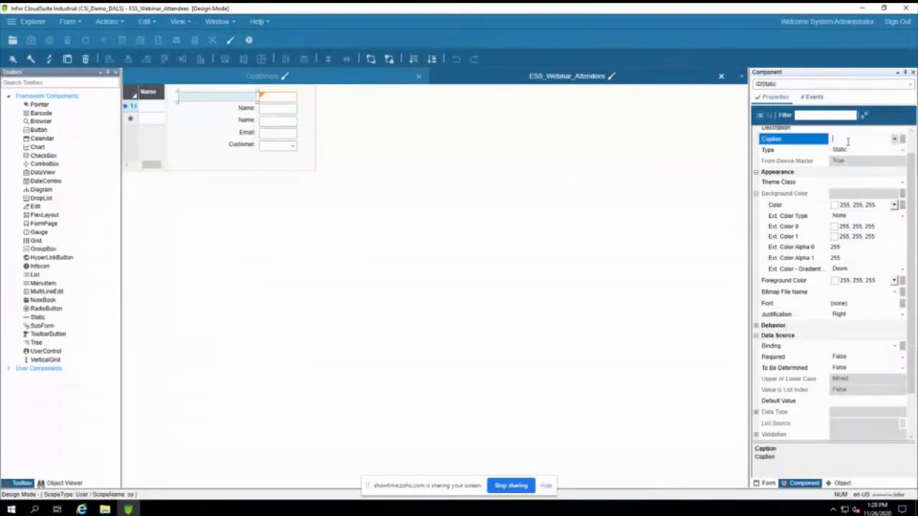
type("ID")
left_click(244, 109)
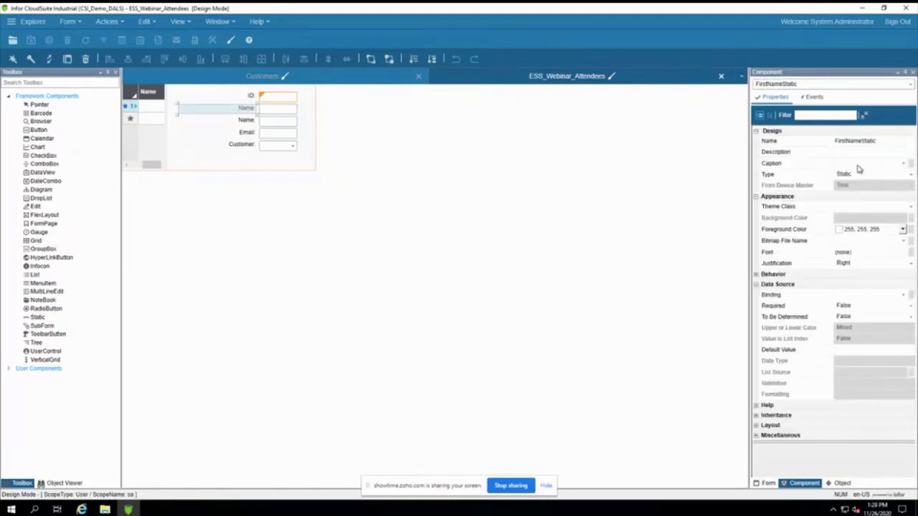
left_click(844, 139)
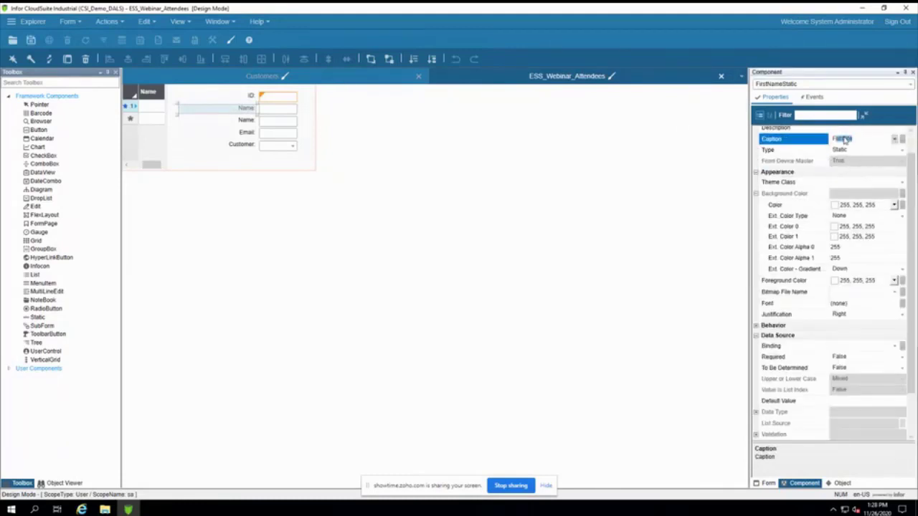
type("Fi")
type("sFirst")
type("Name")
key("Return")
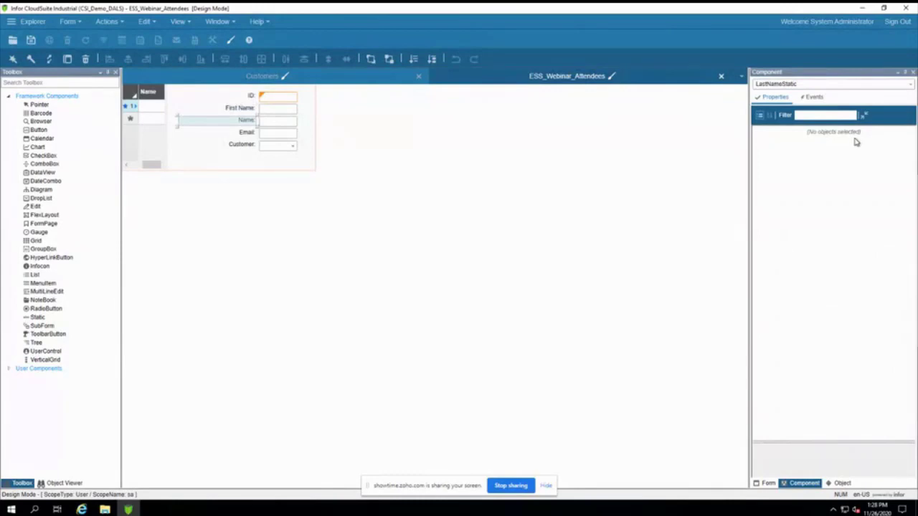
Step: Change the second Name caption to Last Name and commit it
left_click(850, 150)
left_click(843, 140)
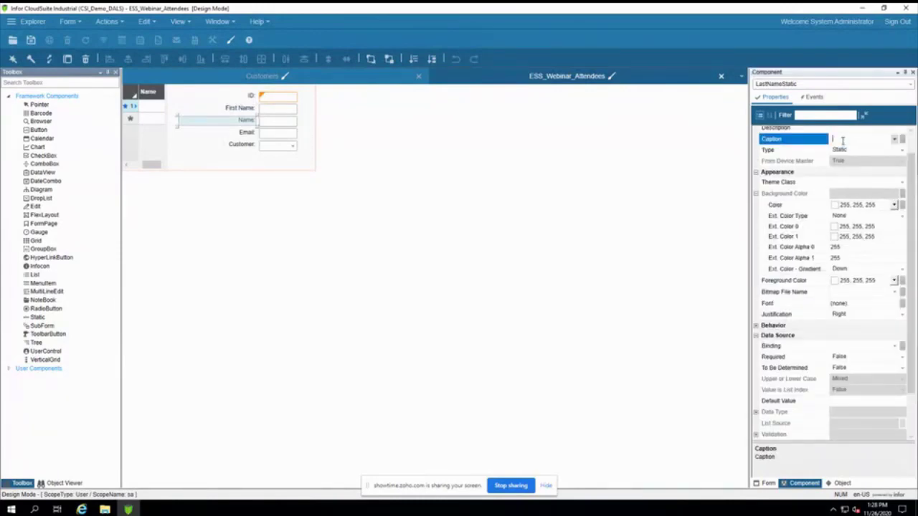
type("sLastName")
key("ctrl+s")
left_click(296, 100)
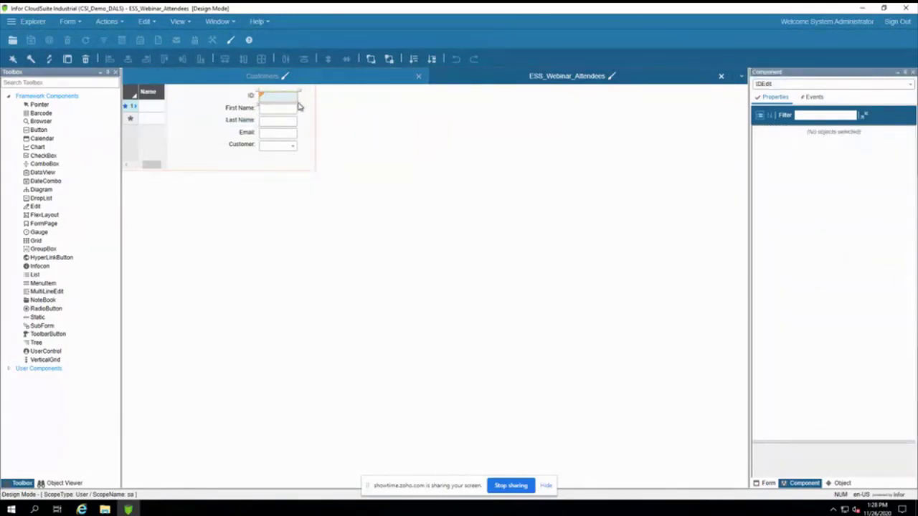
Step: Widen the Email edit box, save the form design and exit Design Mode
left_click(287, 135)
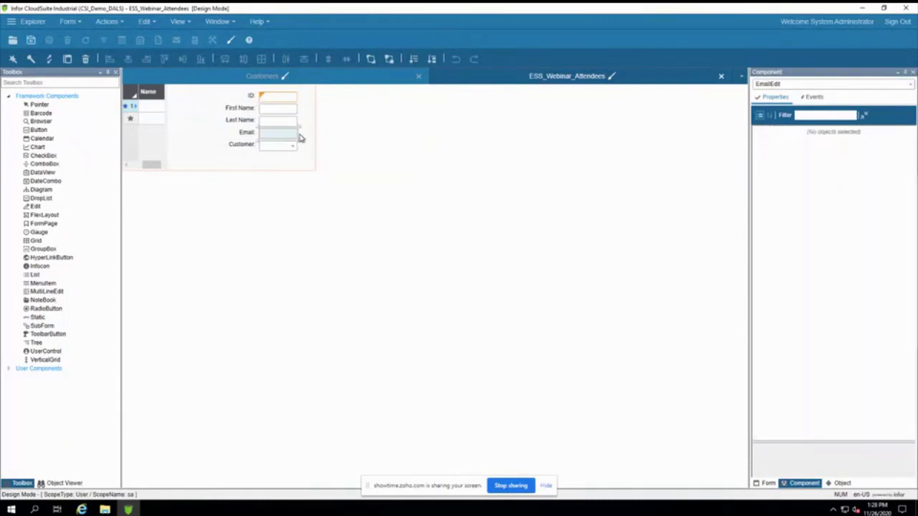
left_click_drag(301, 133, 310, 135)
key("ctrl+s")
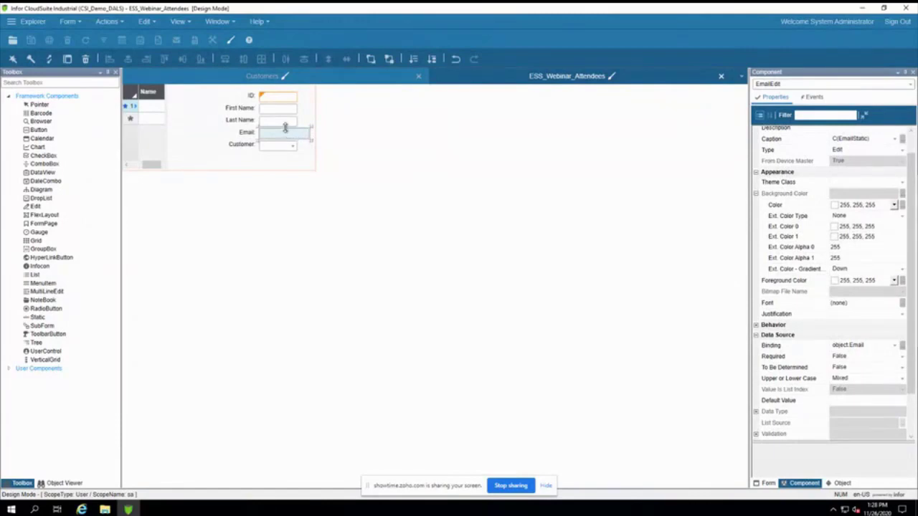
key("ctrl+e")
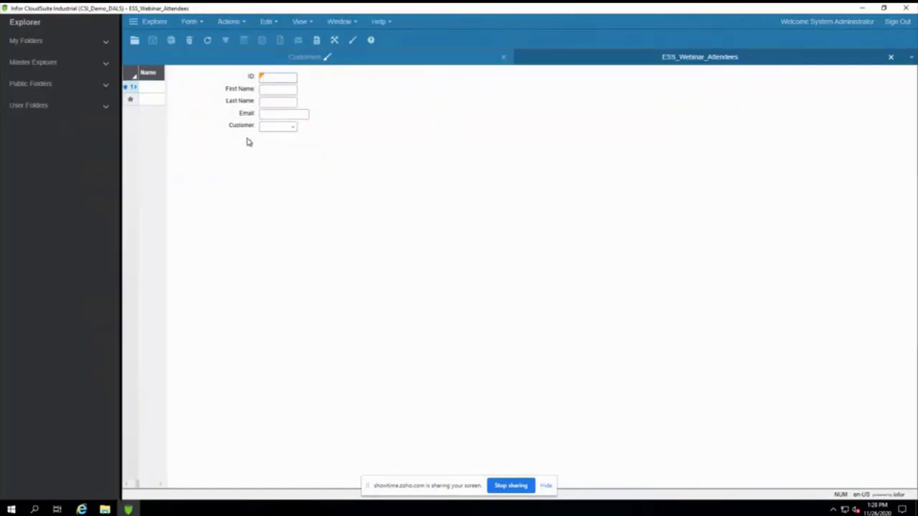
Step: Enter the first attendee's first name, last name and e-mail address
left_click(271, 90)
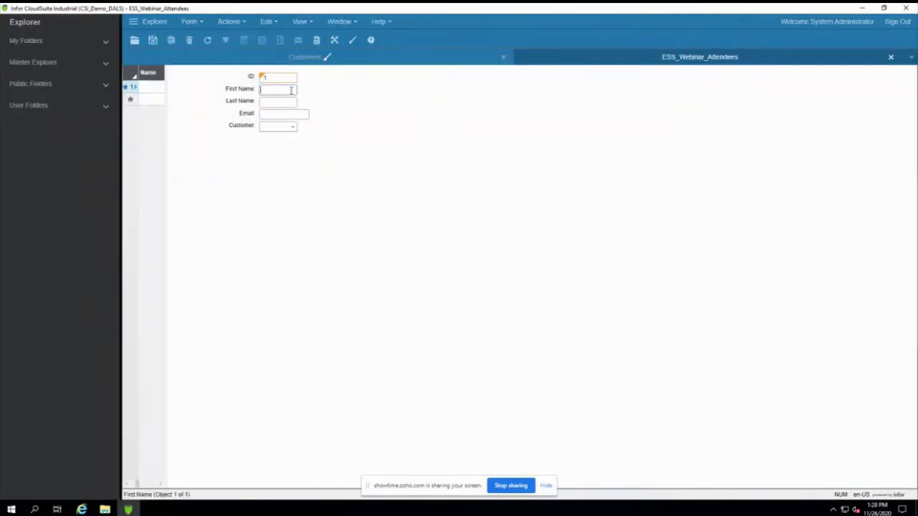
key("Tab")
key("Tab")
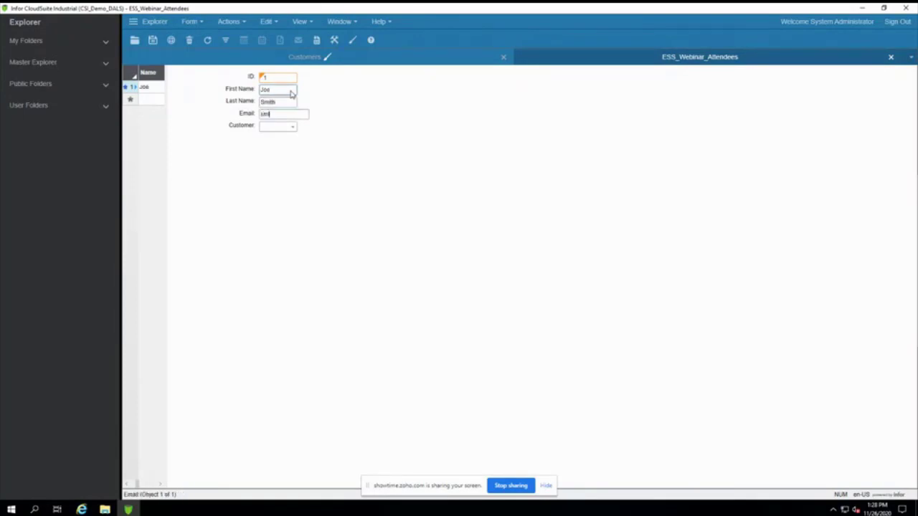
key("Home")
key("BackSpace")
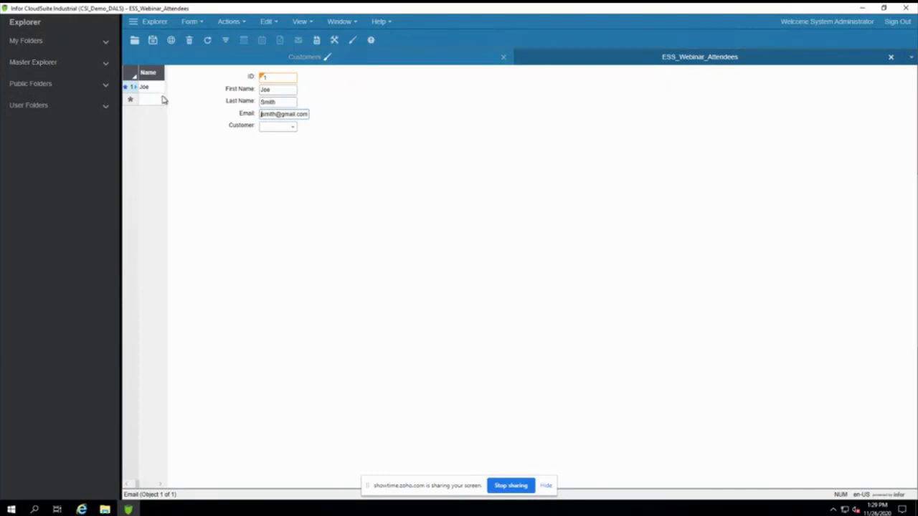
Step: Set the Customer to 1 (Coordinated Bicycles) and start a new attendee record
left_click(293, 127)
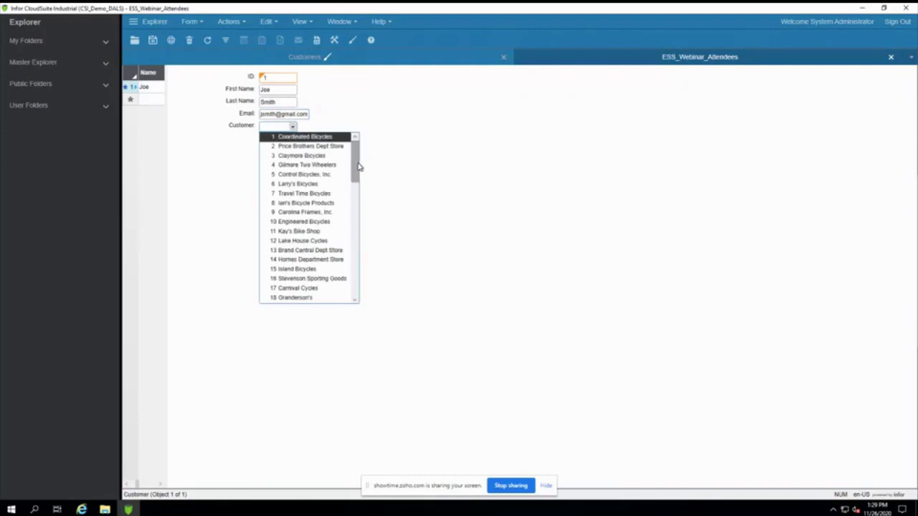
left_click_drag(357, 168, 458, 145)
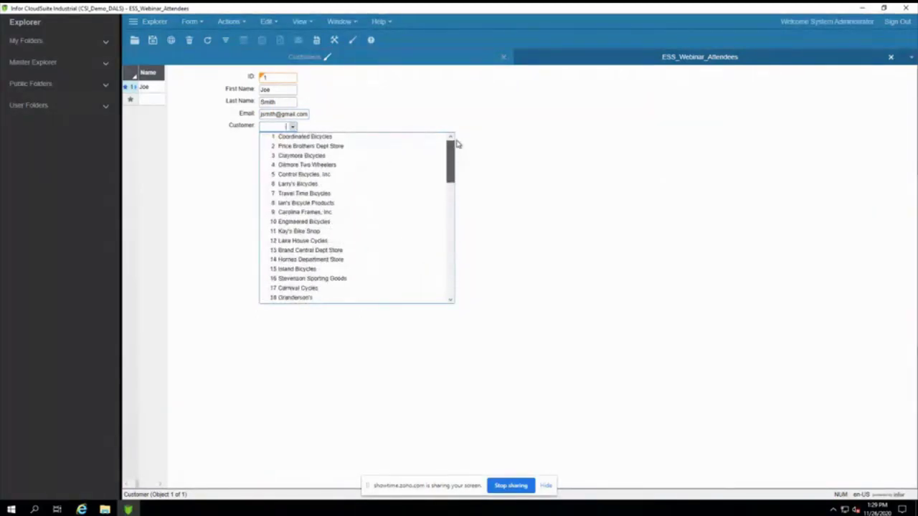
left_click(337, 139)
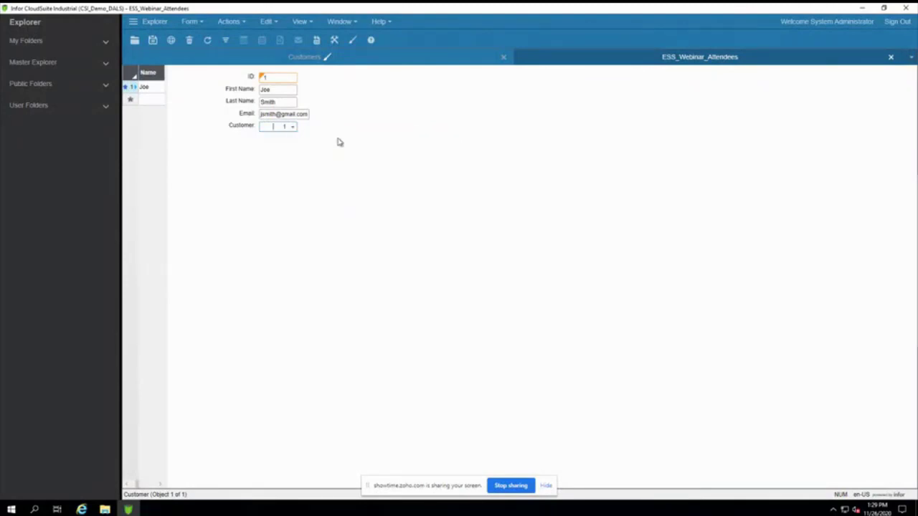
left_click(147, 99)
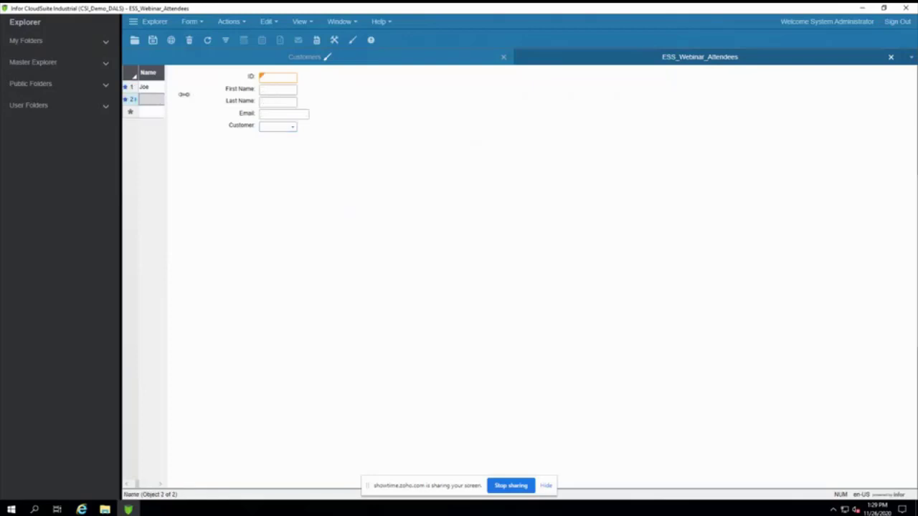
Step: Enter ID 1 with the second attendee's name and e-mail, then save and list records in the grid
left_click(263, 76)
type("1")
left_click(274, 91)
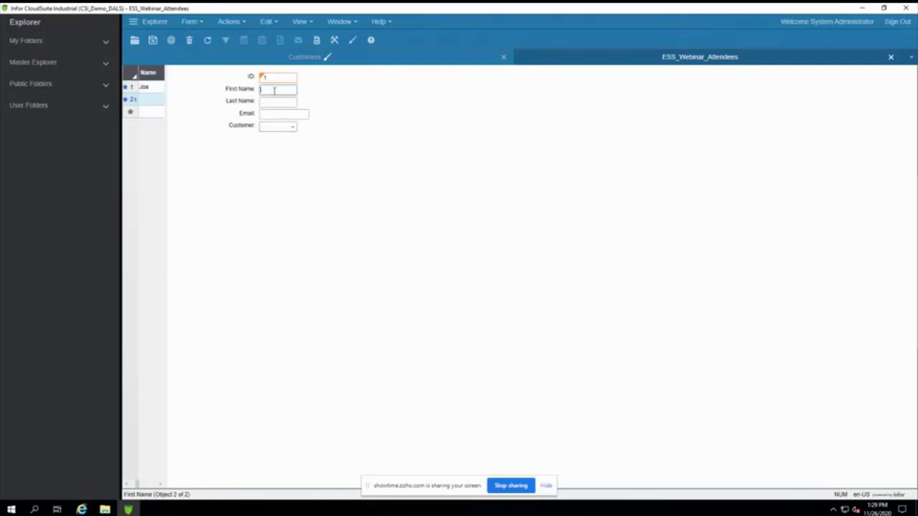
type("Jack")
key("Tab")
key("Tab")
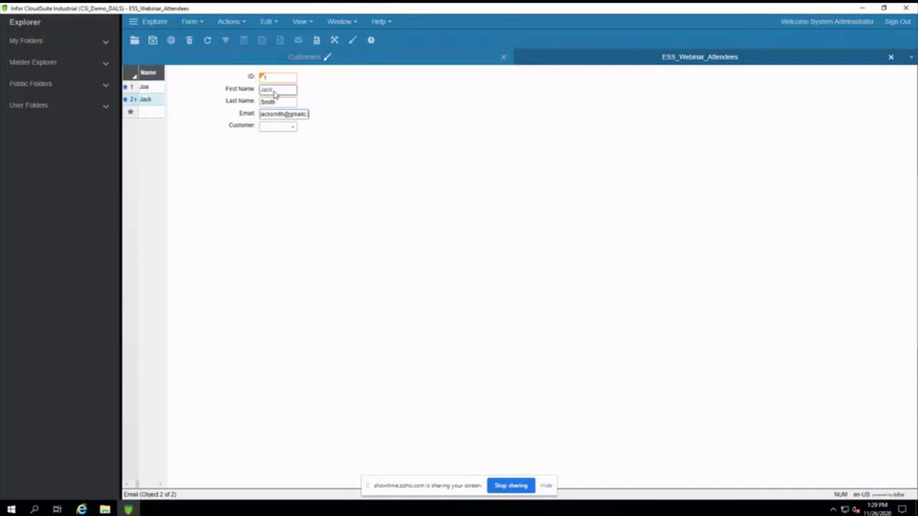
type(".com")
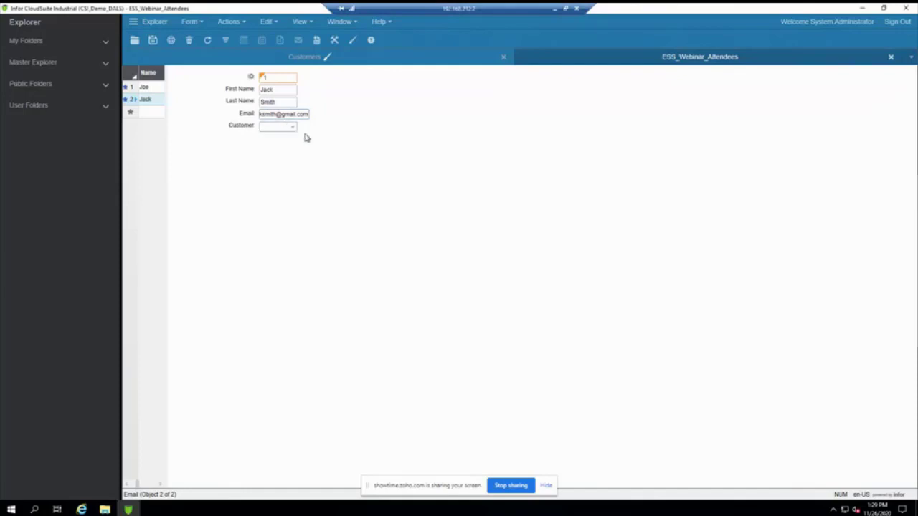
left_click(148, 104)
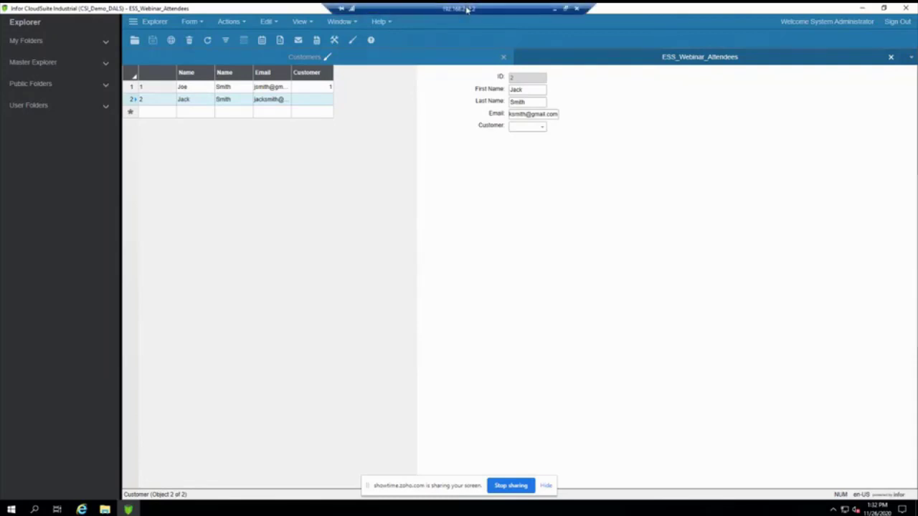
double_click(466, 8)
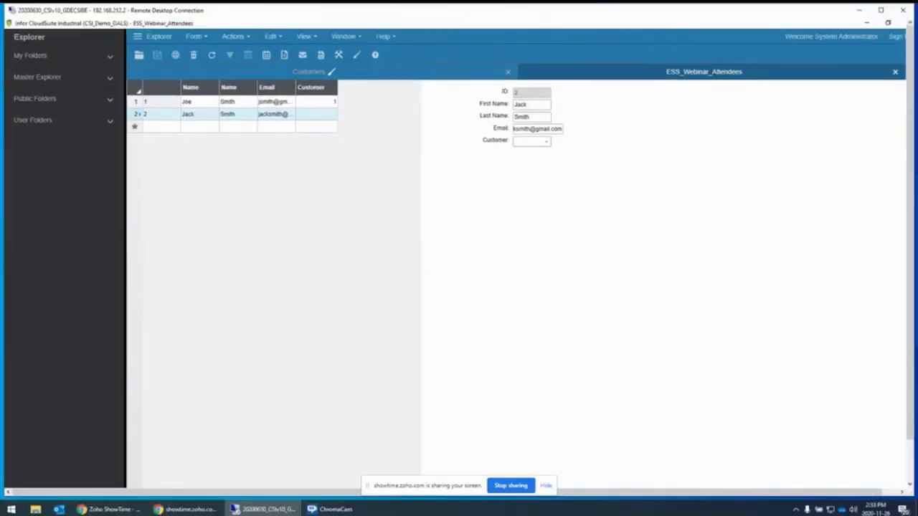